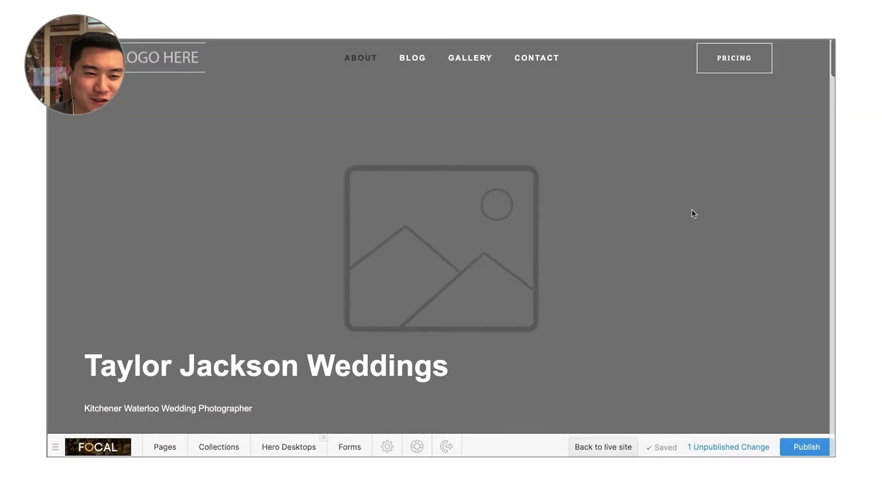
Scroll through the homepage to find the bio text block.
scroll(559, 206, "down", 1)
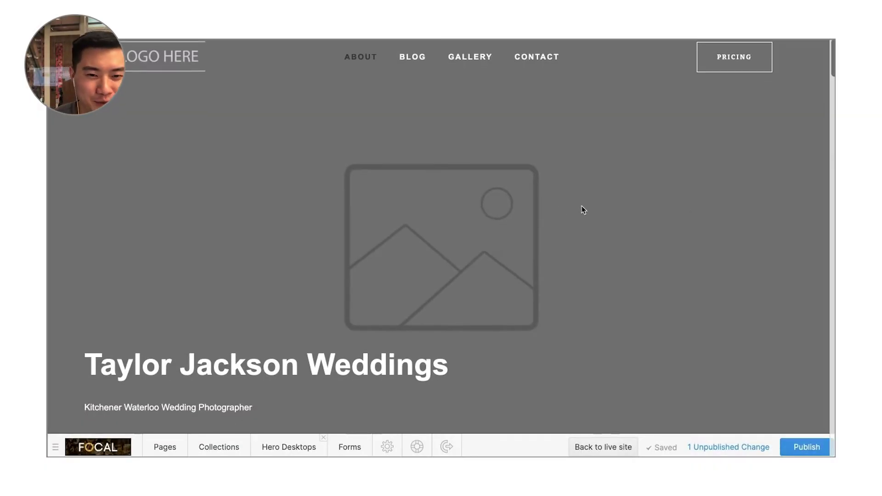
scroll(583, 210, "down", 10)
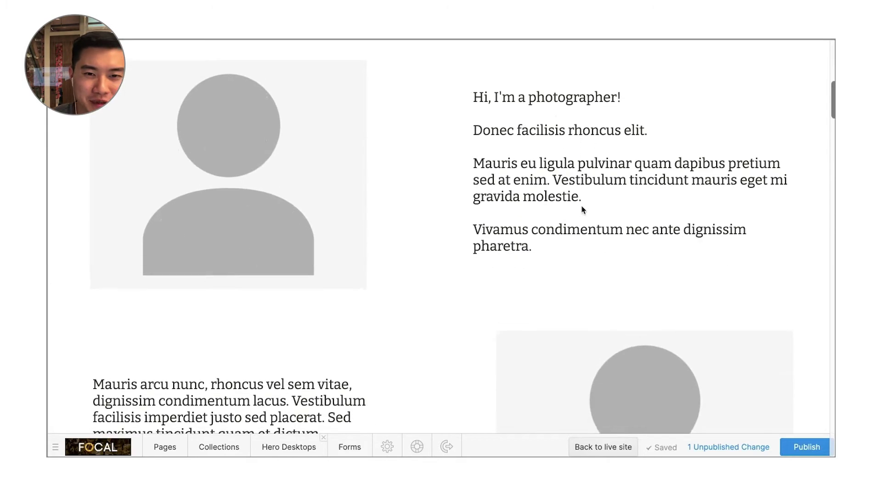
scroll(443, 236, "up", 5)
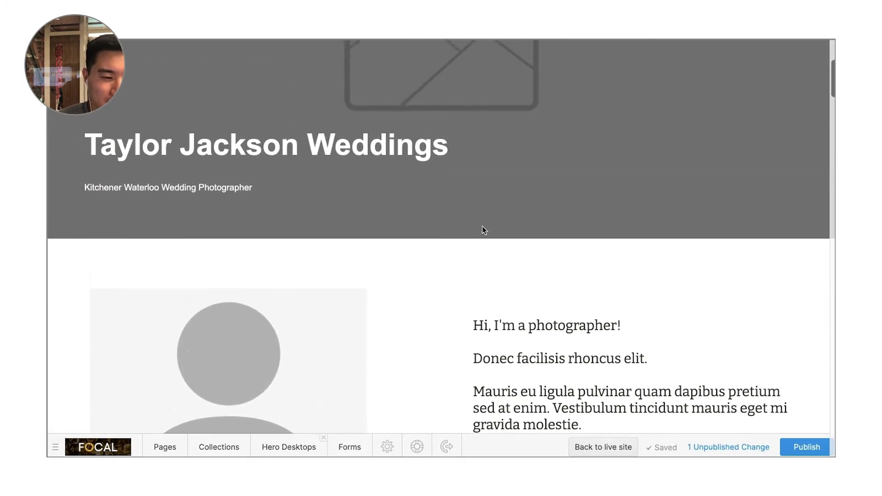
scroll(484, 230, "up", 5)
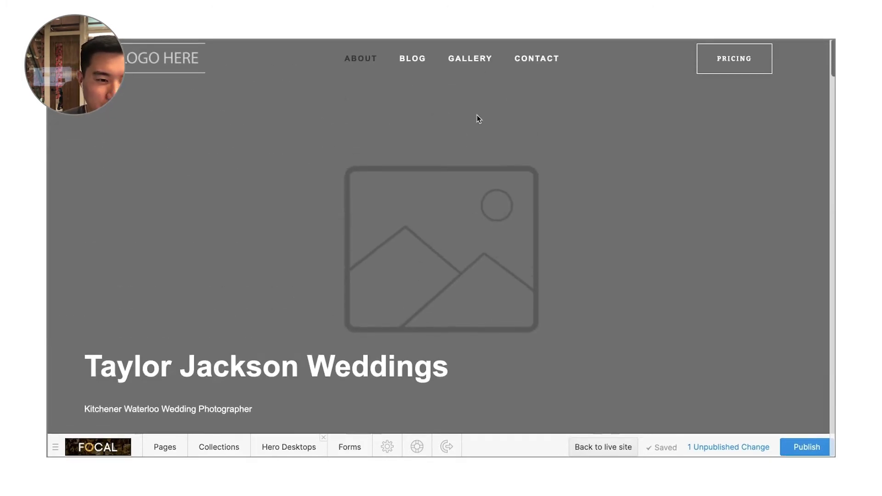
scroll(562, 312, "down", 4)
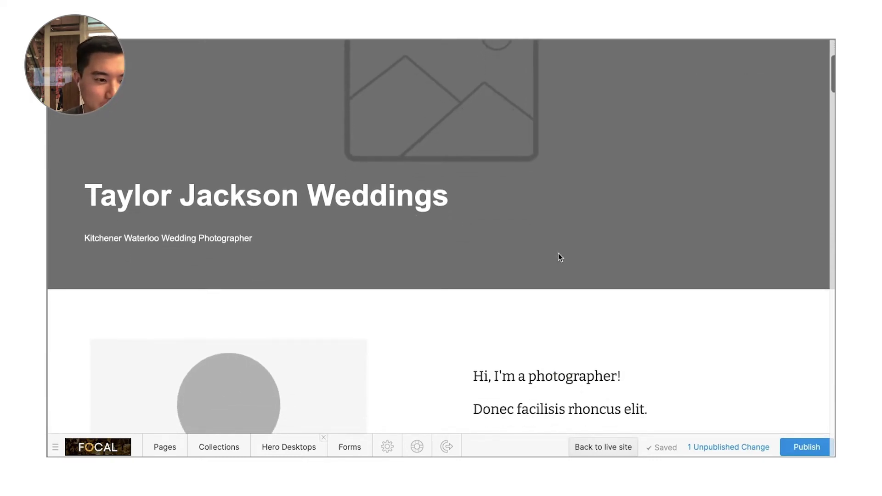
scroll(266, 310, "down", 6)
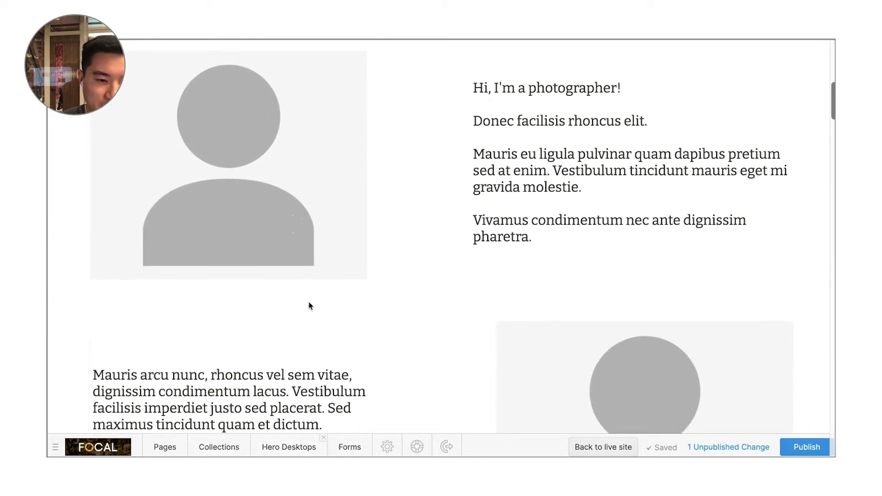
scroll(311, 303, "down", 1)
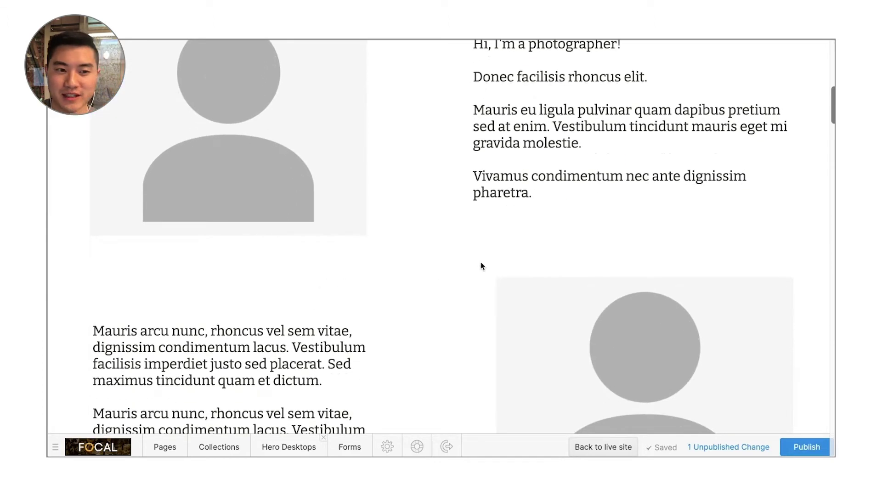
scroll(511, 266, "up", 2)
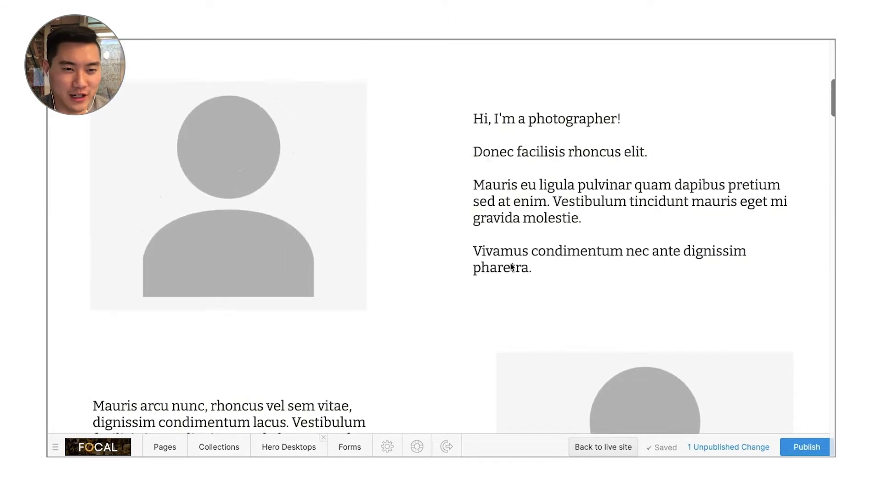
scroll(511, 266, "up", 9)
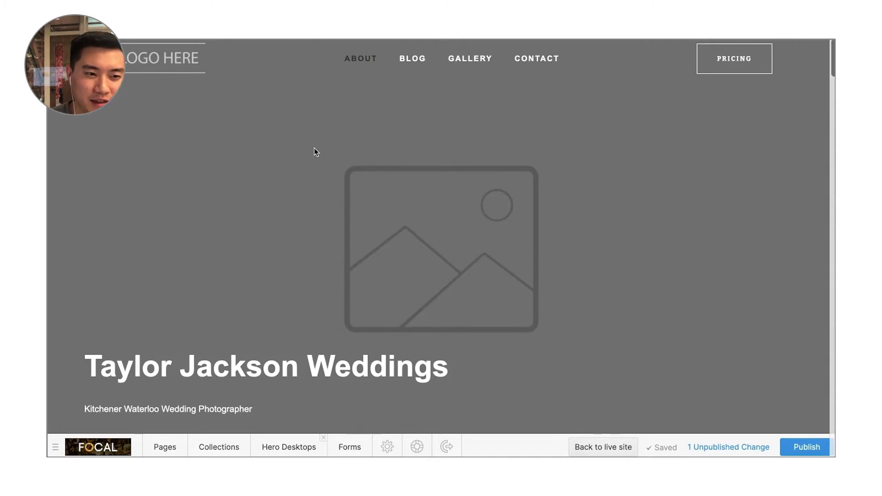
scroll(335, 150, "down", 1)
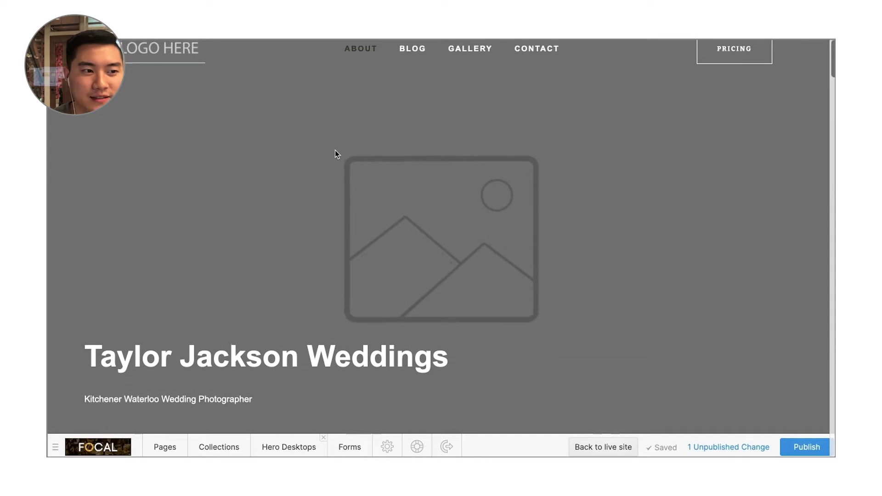
scroll(335, 154, "up", 1)
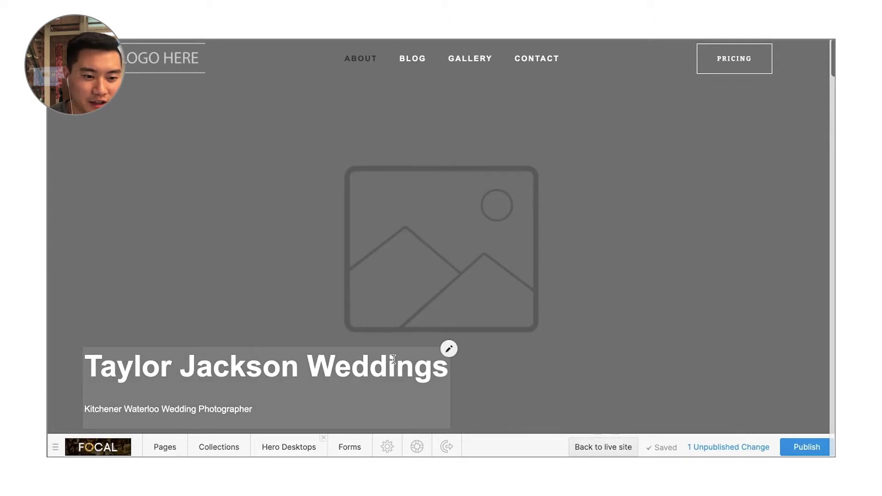
scroll(453, 350, "down", 5)
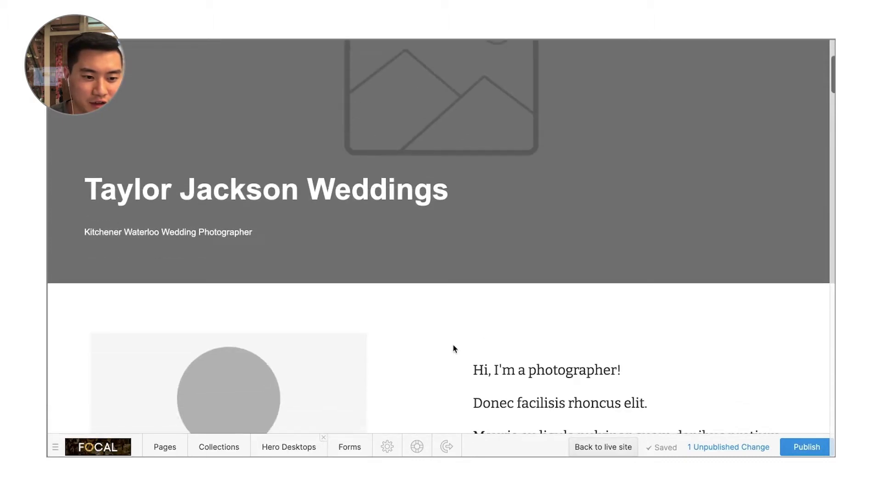
scroll(548, 358, "down", 2)
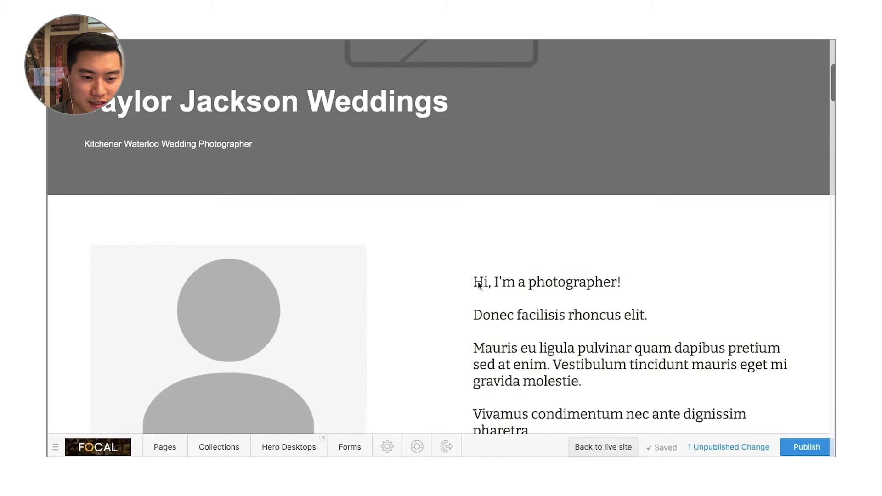
Replace 'a photographer' in the bio heading with the photographer's first name and save.
mouse_move(798, 278)
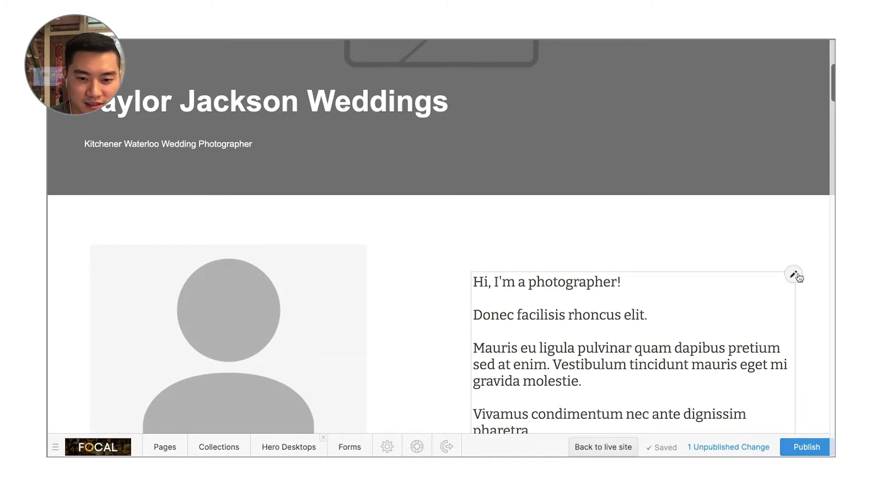
left_click(799, 278)
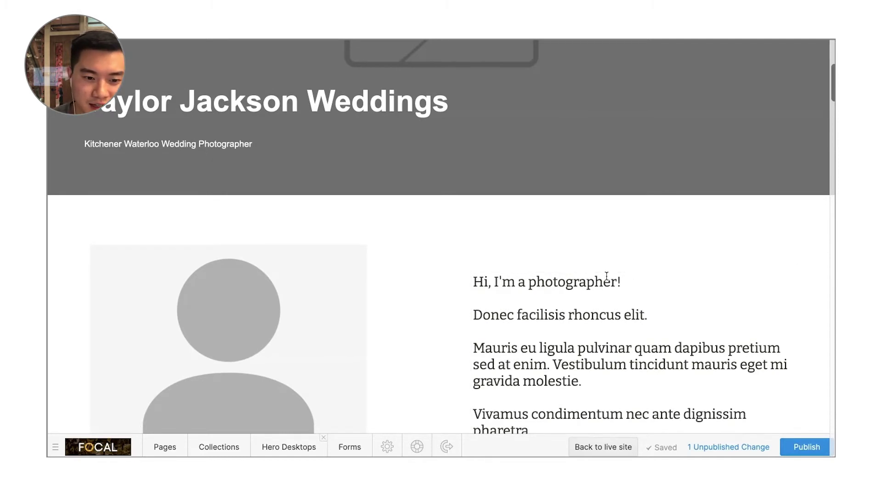
double_click(602, 282)
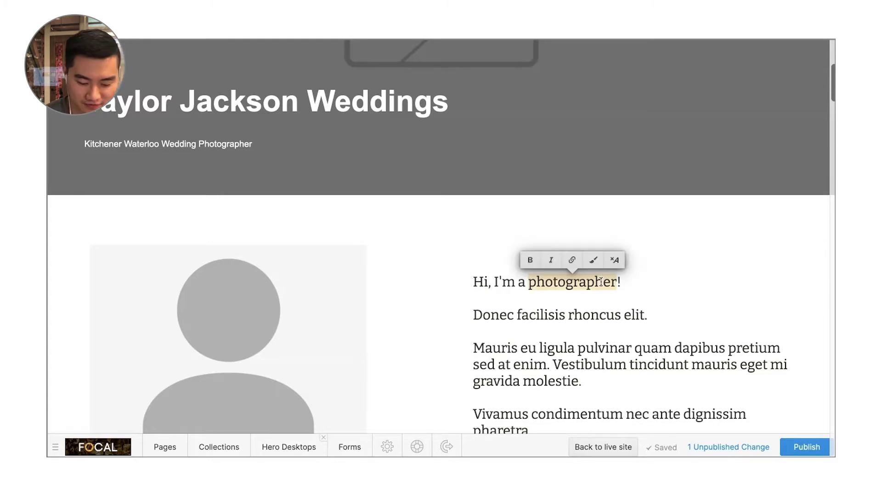
key("BackSpace")
key("BackSpace")
key("BackSpace")
type("Tayl")
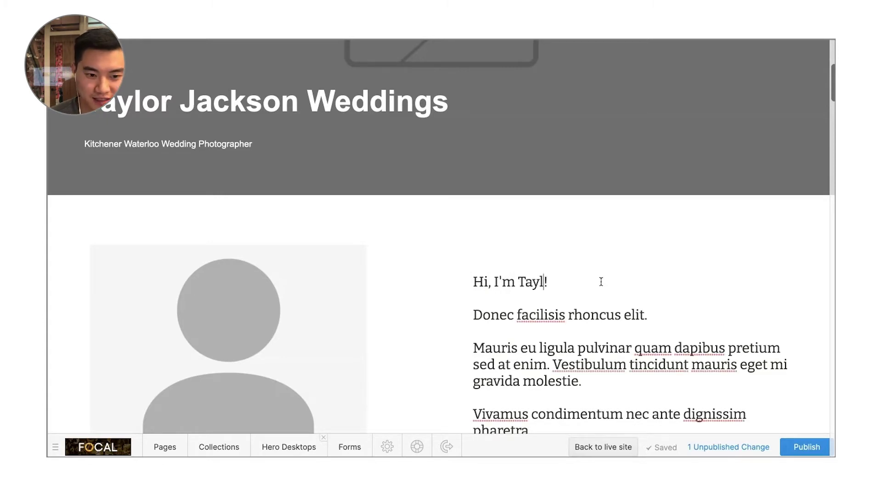
type("or")
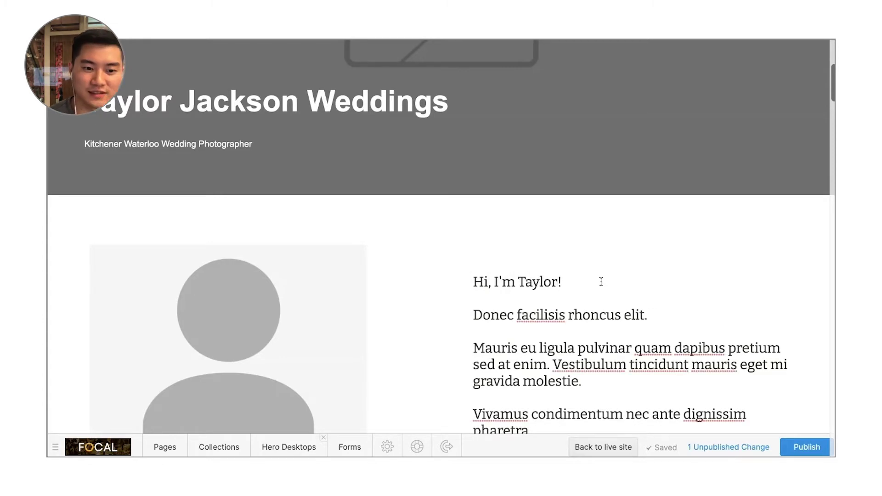
left_click(583, 224)
scroll(582, 228, "up", 6)
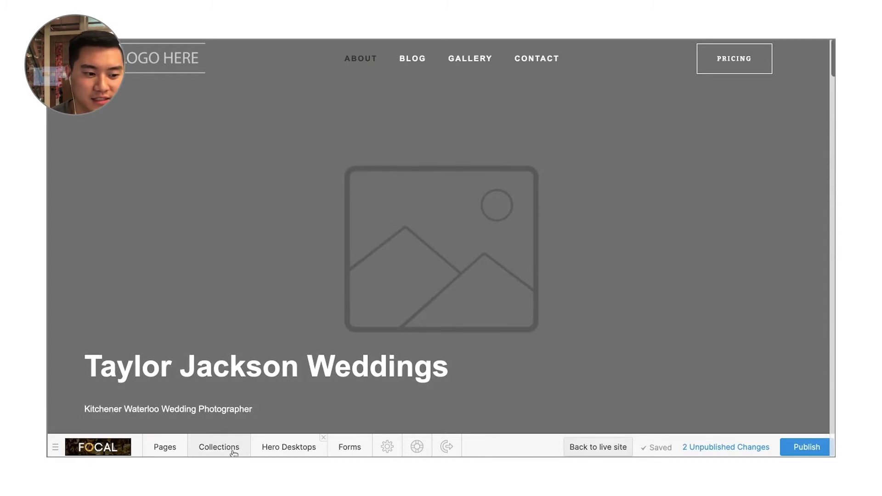
Open the Home Desktop item in the Hero Desktops collection.
left_click(218, 447)
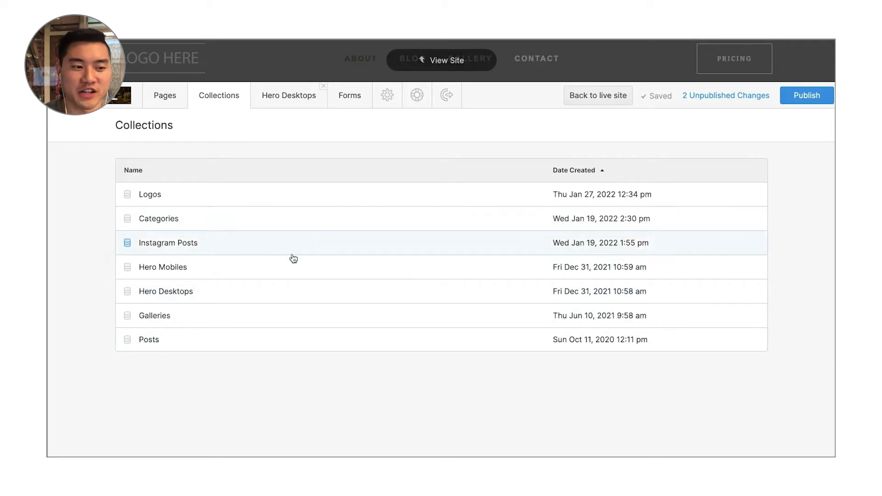
left_click(267, 293)
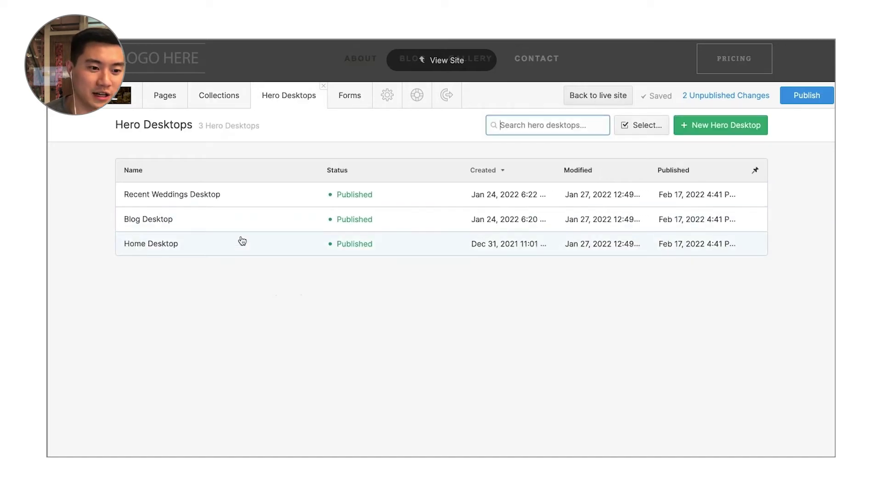
left_click(200, 254)
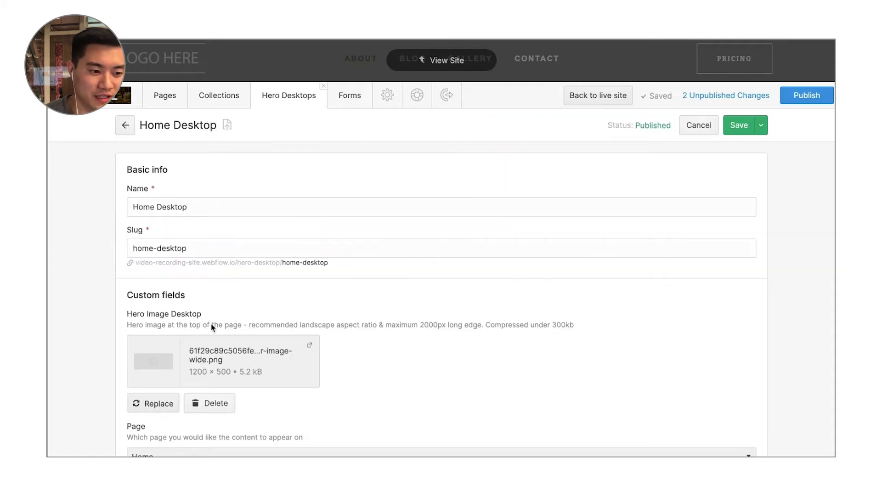
Replace the desktop hero image with the waterfall panorama JPEG, save, and view the site.
scroll(212, 327, "down", 1)
left_click(171, 366)
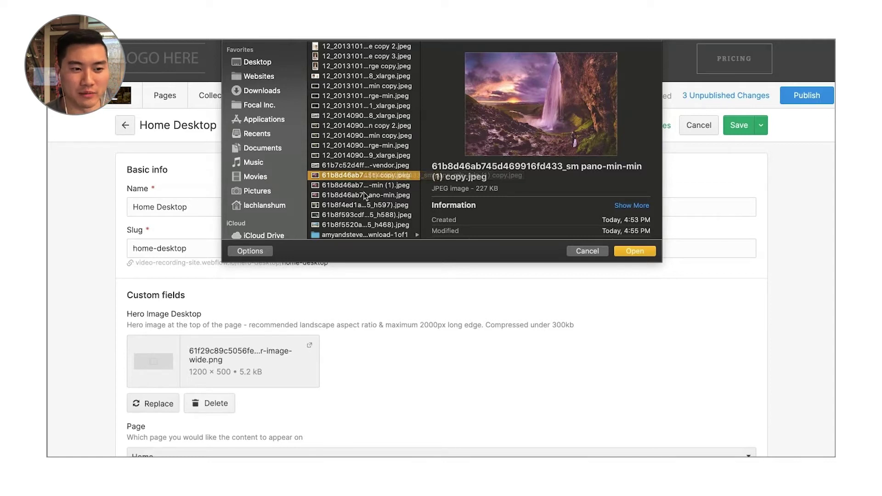
left_click(374, 176)
double_click(374, 175)
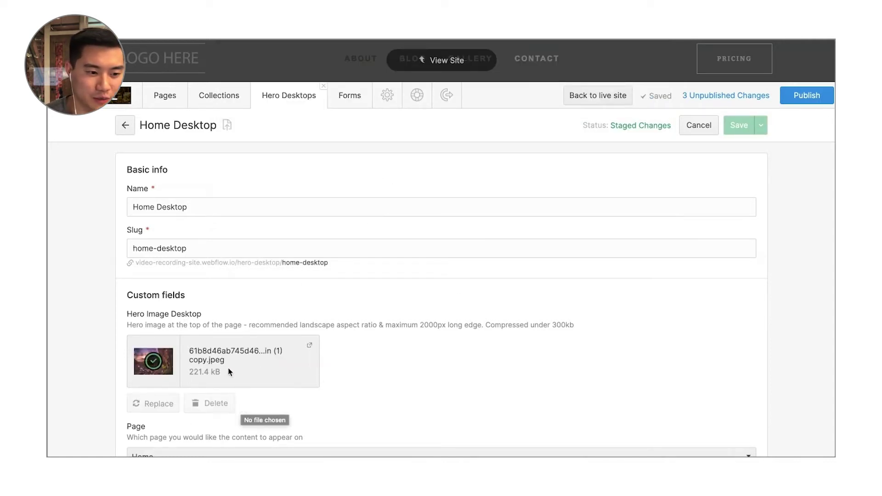
left_click(740, 130)
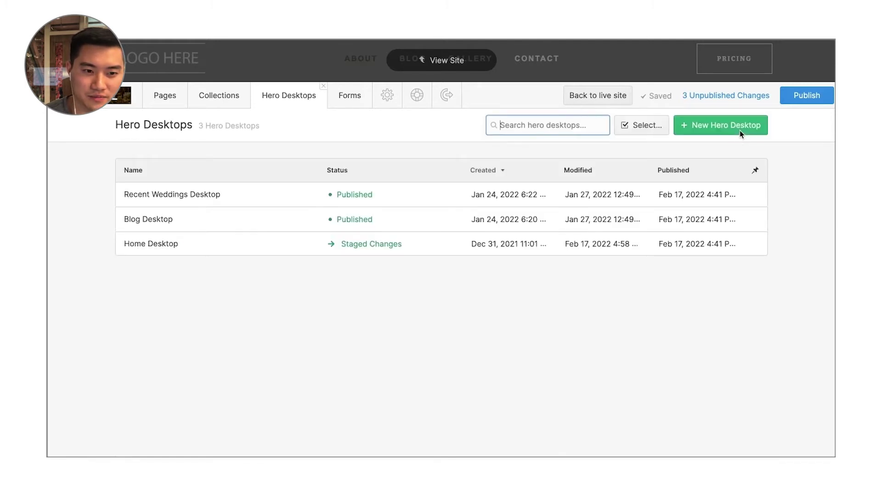
left_click(476, 62)
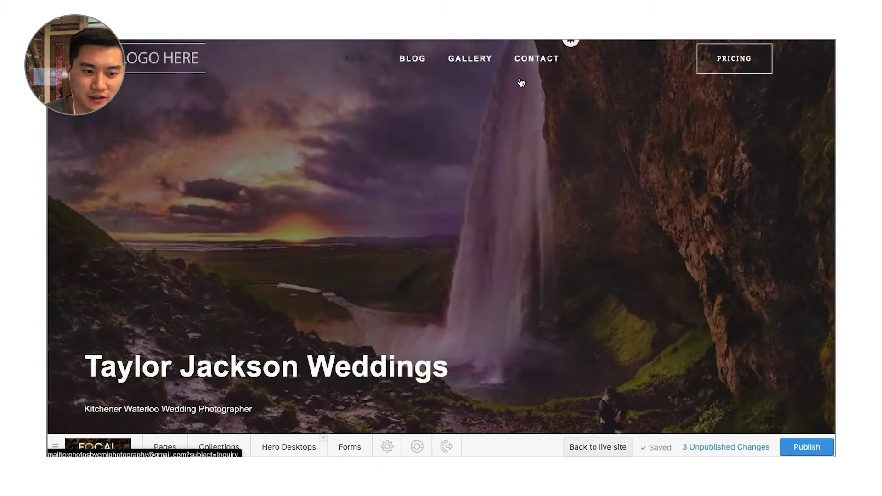
Scroll the live homepage, then bring up the seven-collection Collections list.
scroll(434, 222, "down", 2)
scroll(483, 259, "up", 2)
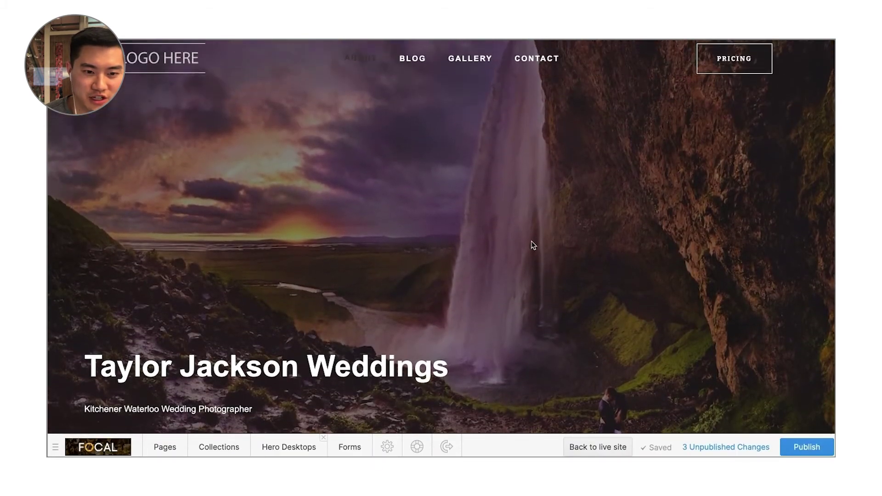
scroll(497, 251, "down", 1)
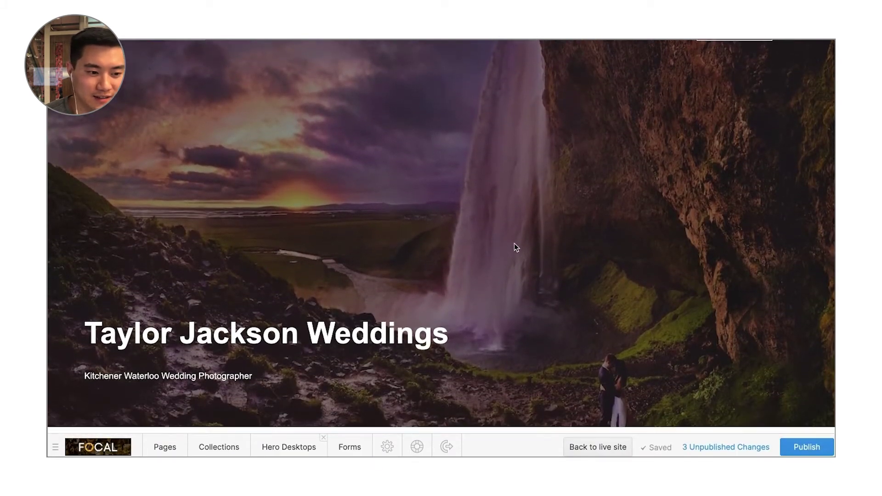
scroll(392, 134, "down", 1)
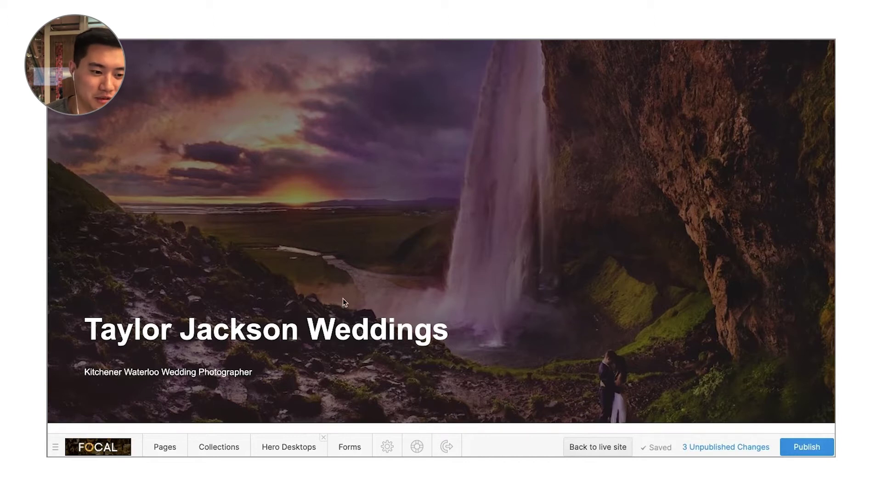
left_click(227, 449)
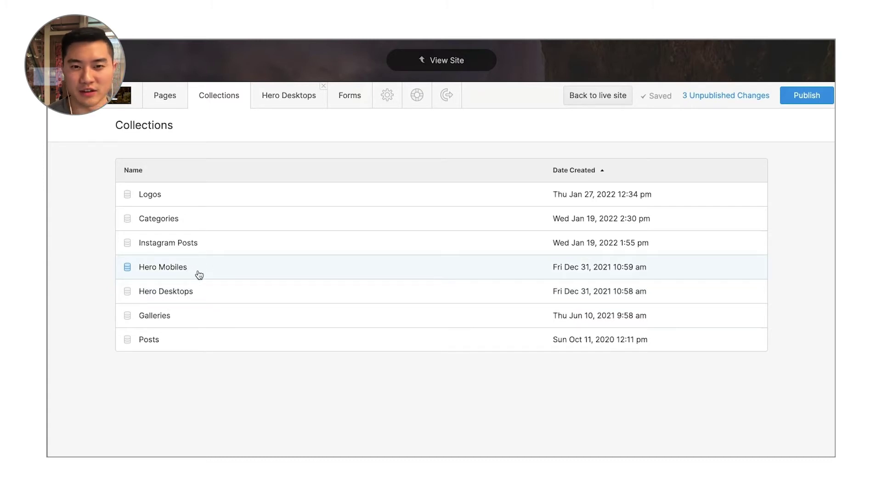
left_click(216, 272)
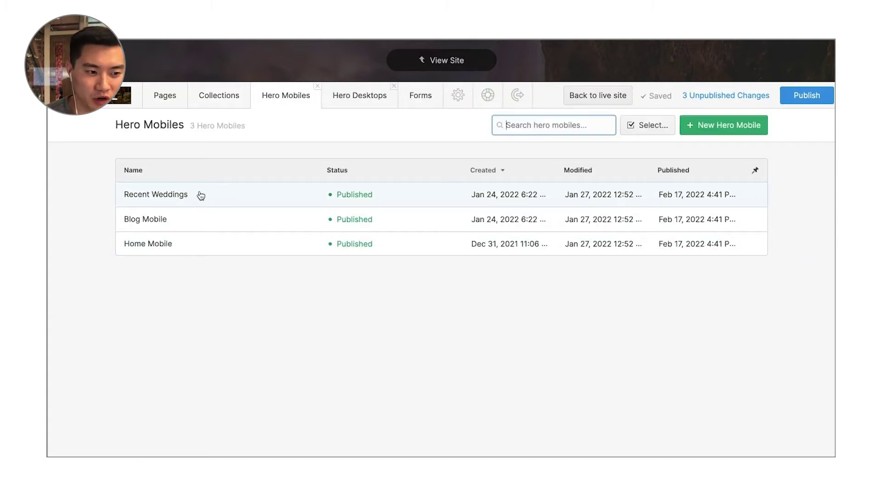
left_click(202, 222)
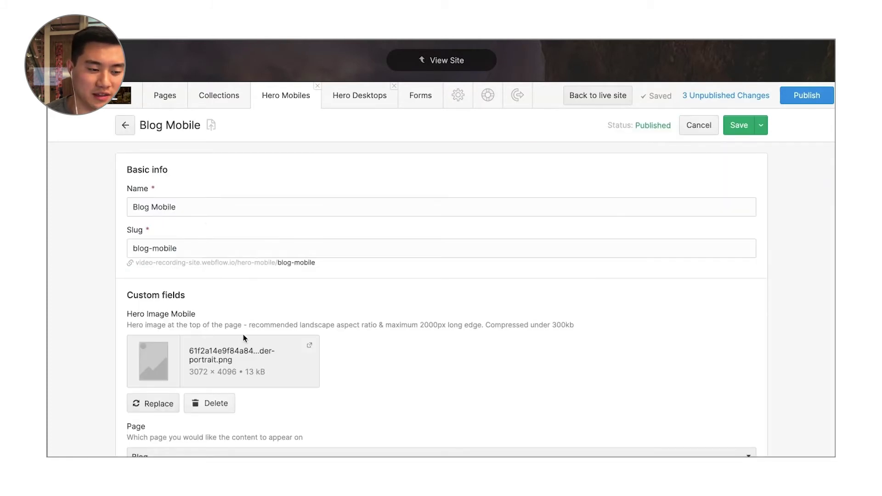
left_click(125, 125)
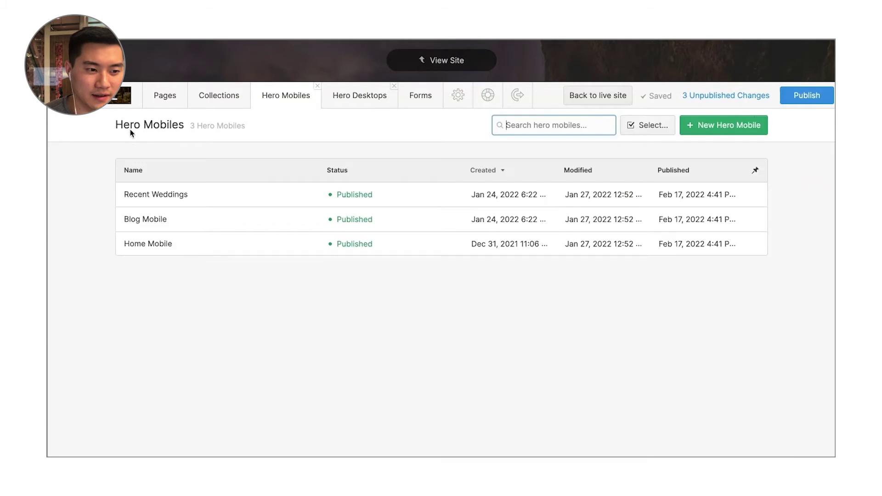
left_click(231, 109)
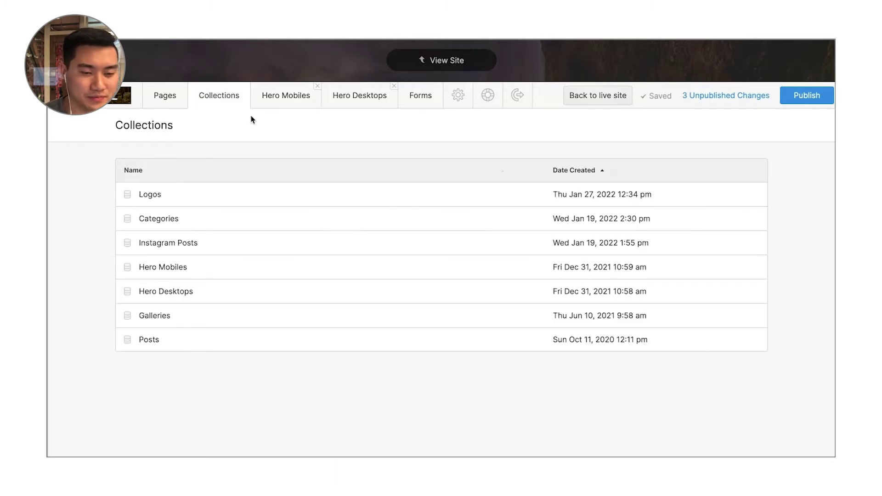
Create a new gallery named '<client> Wedding - Marriot Hotel - Kitchener Waterloo', fixing the 'Waterllo' typo.
left_click(286, 320)
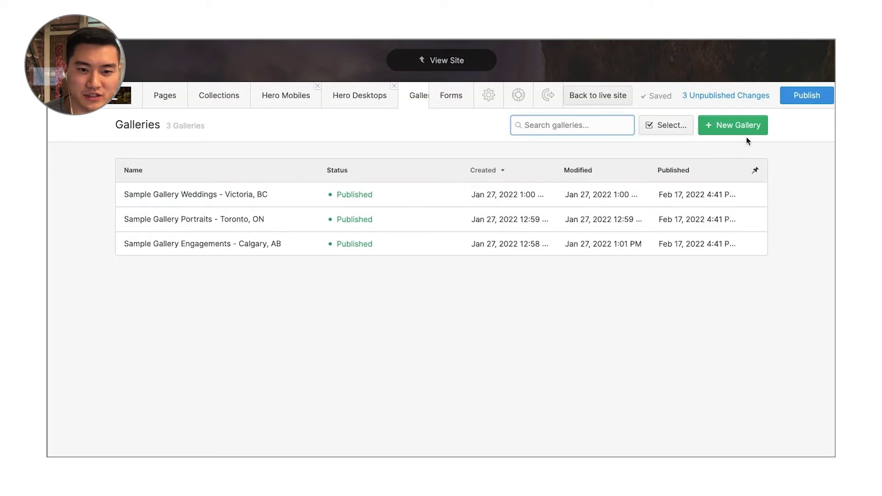
left_click(754, 121)
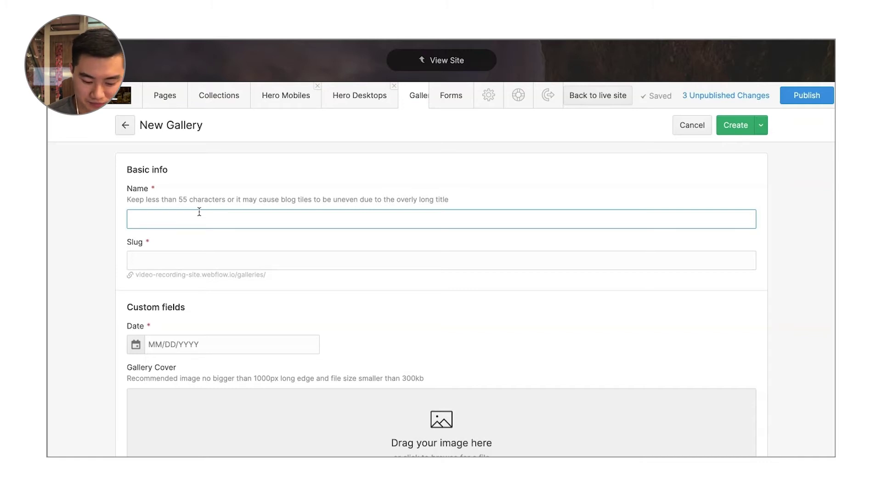
type("Jane Smith")
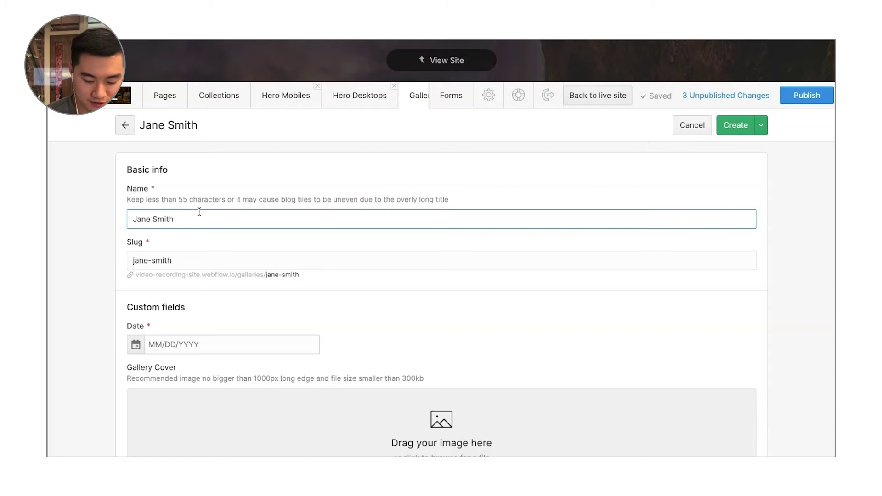
type(" Wedding -")
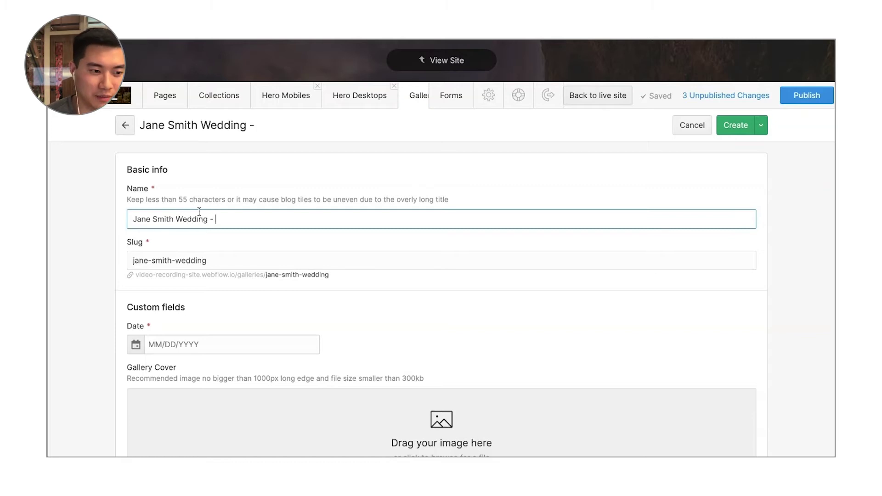
type("Marriot")
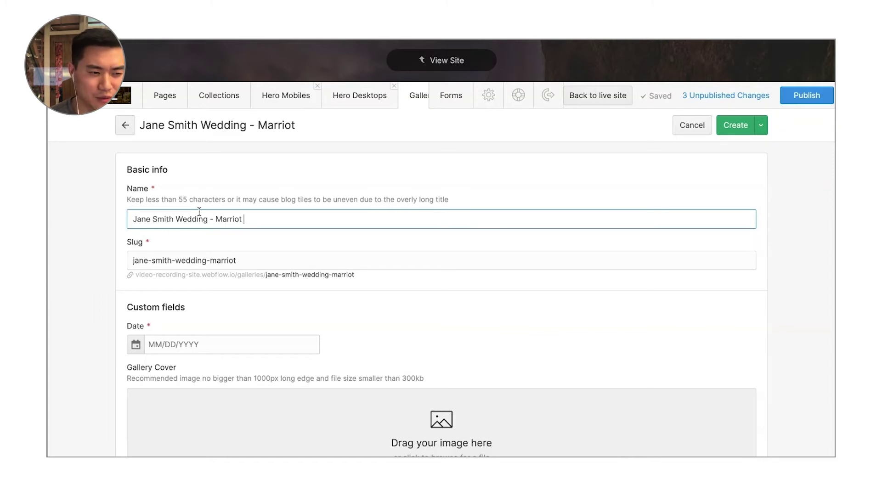
type("Hotel -")
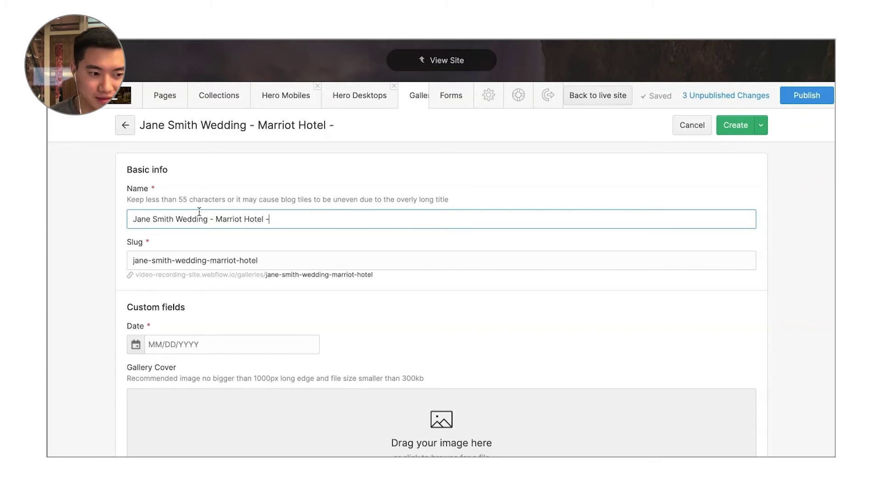
type(" Kitchen")
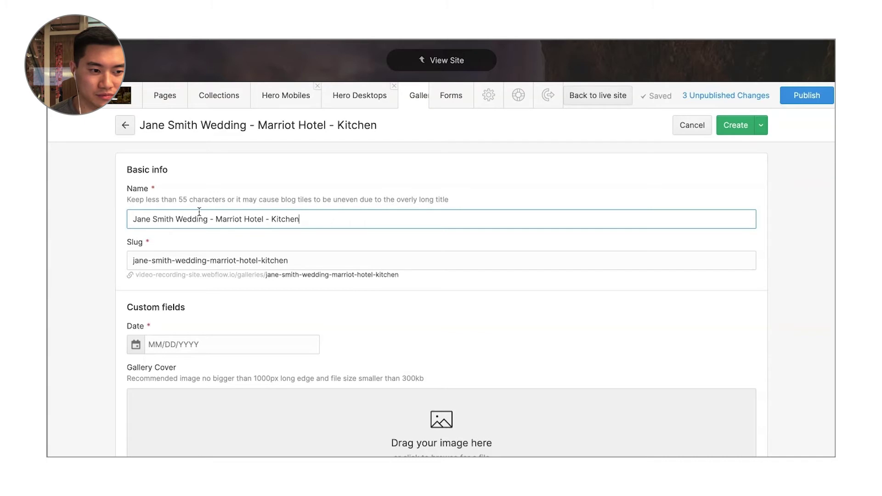
type("er Waterllo")
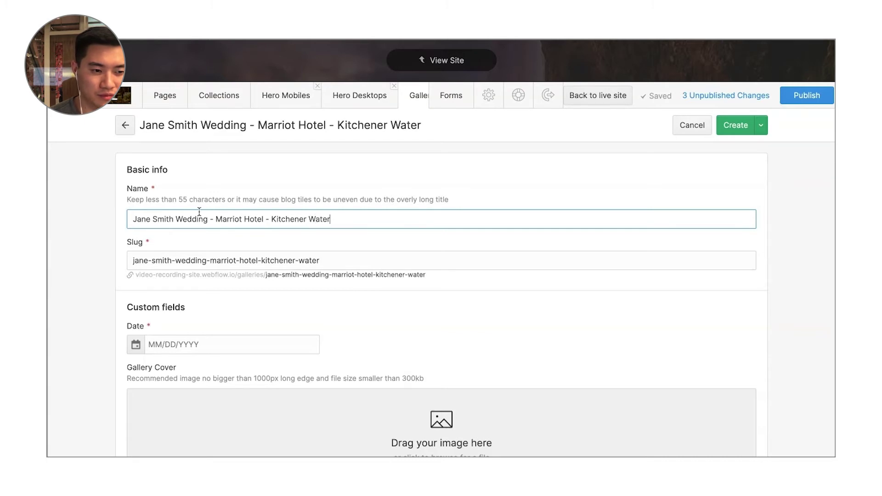
key("BackSpace")
key("BackSpace")
type("oo")
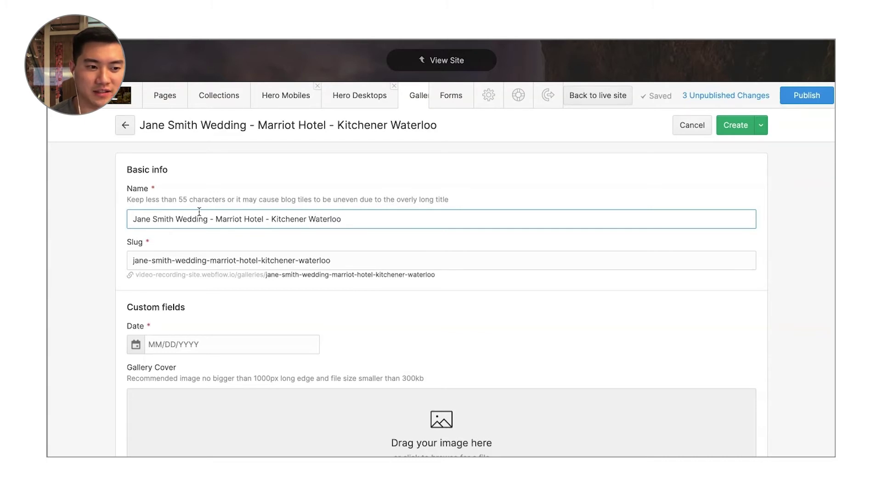
triple_click(252, 219)
left_click(377, 216)
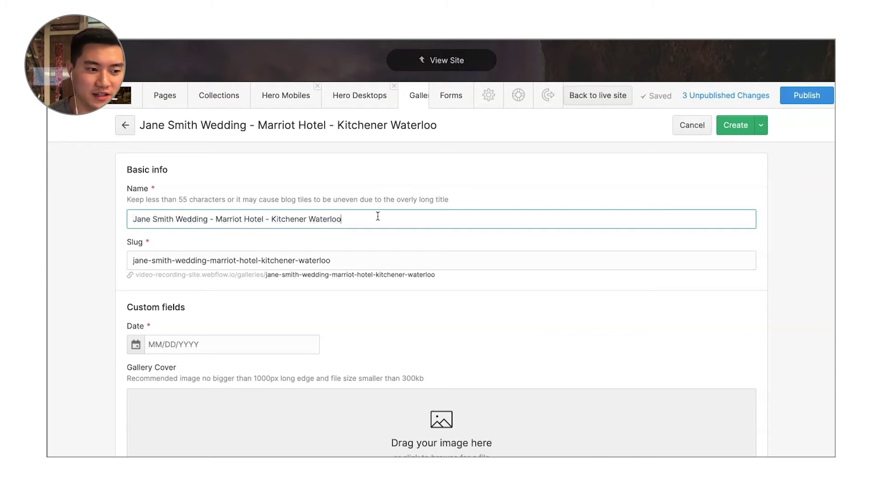
left_click_drag(378, 216, 347, 218)
left_click(348, 219)
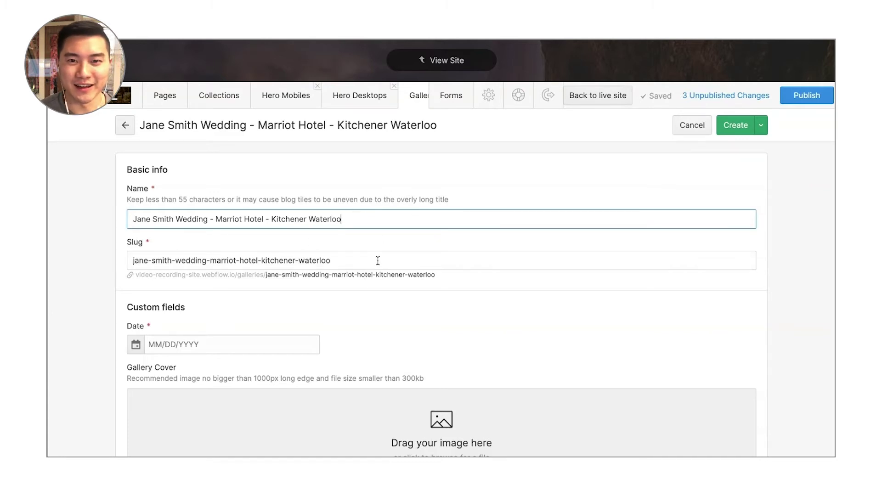
Drop an image file onto the gallery's Gallery Cover field.
scroll(410, 212, "down", 2)
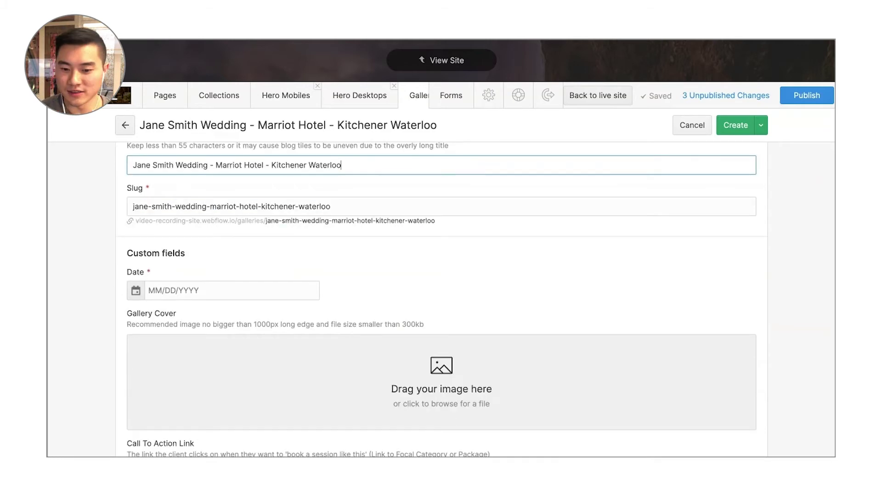
scroll(541, 272, "down", 3)
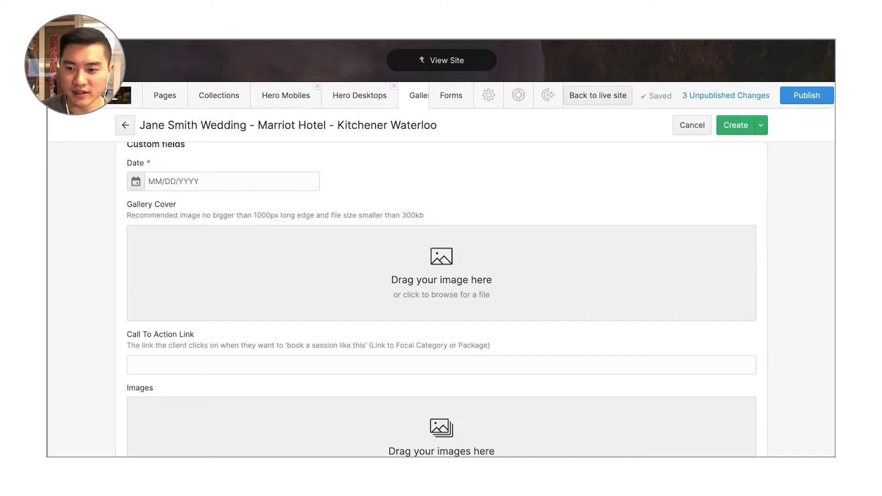
scroll(312, 273, "down", 4)
scroll(388, 330, "up", 2)
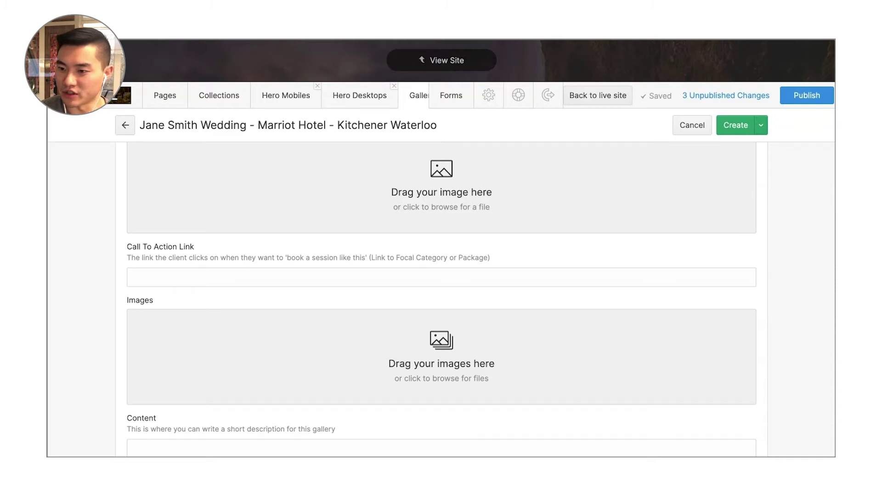
scroll(440, 275, "up", 2)
left_click_drag(826, 239, 479, 278)
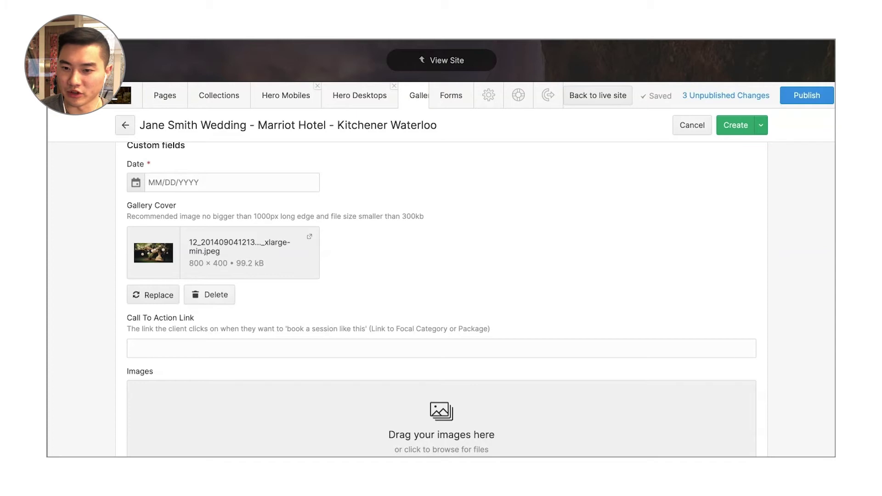
Add five wedding photos to the Images field, leaving 20/25 slots.
left_click_drag(826, 391, 363, 404)
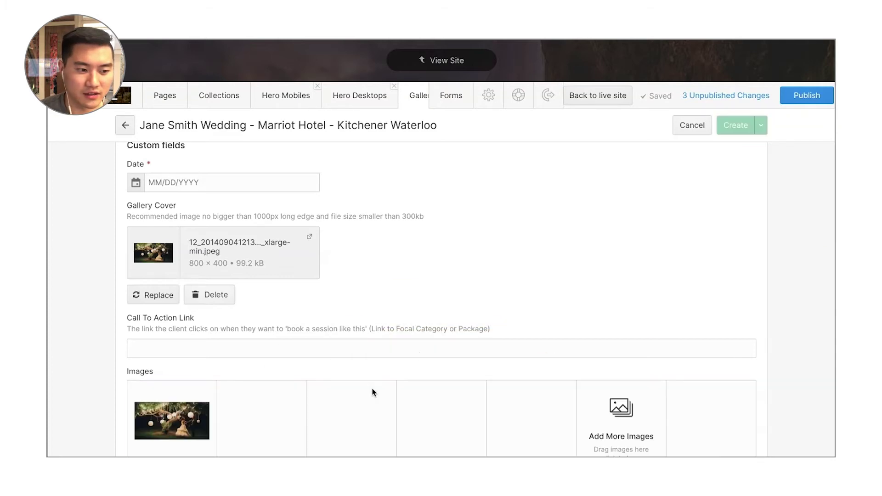
scroll(464, 310, "down", 1)
scroll(464, 310, "down", 1)
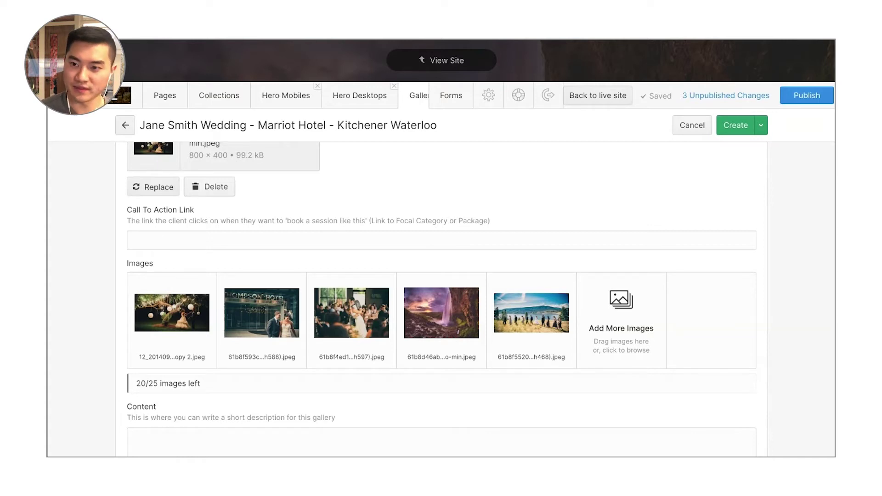
scroll(260, 321, "down", 3)
left_click(261, 320)
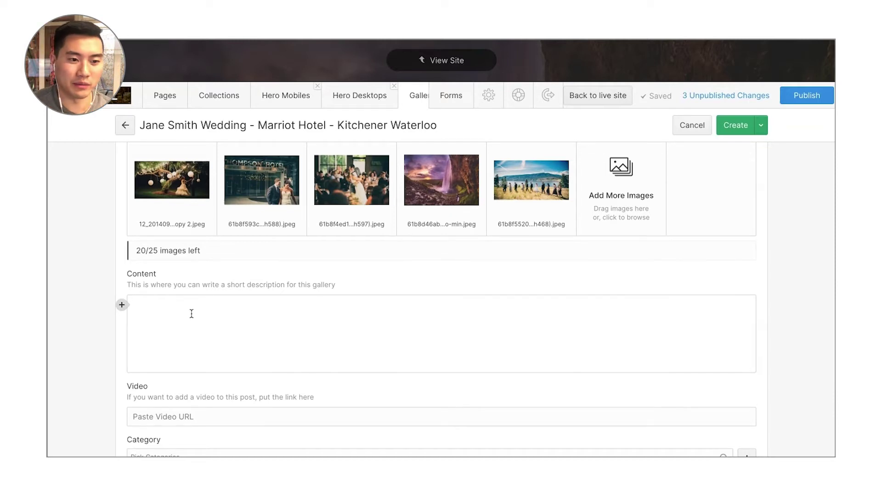
Paste the 'The standard Lorem Ipsum passage, used since the 1500s' heading and paragraph into Content.
mouse_move(462, 223)
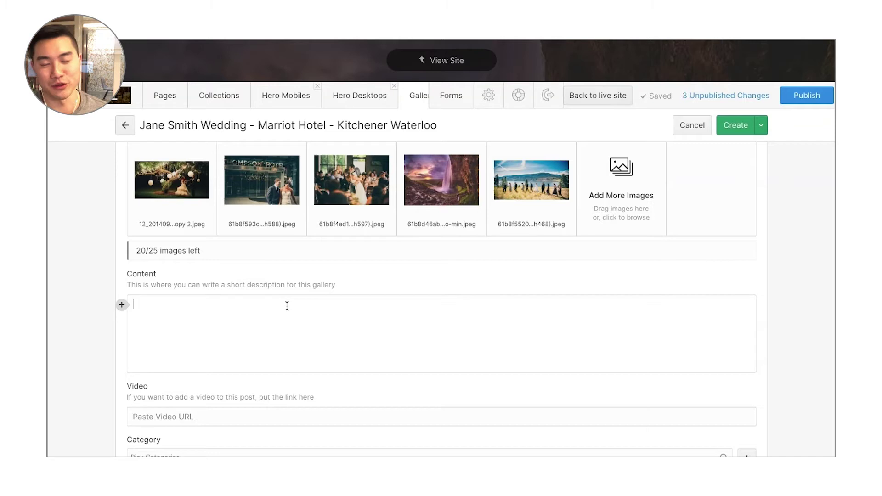
type("The standard Lorem Ipsum passage, used since the 1500s \"Lorem ipsum dolor sit amet, consectetur adipiscing elit, sed do eiusmod tempor incididunt ut labore et dolore magna aliqua. Ut enim ad minim veniam, quis nostrud exercitation ullamco laboris nisi ut aliquip ex ea commodo consequat. Duis aute irure dolor in reprehenderit in voluptate velit esse cillum dolore eu fugiat nulla pariatur. Excepteur sint occaecat cupidatat non proident, sunt in culpa qui officia deserunt mollit anim id est laborum.\"")
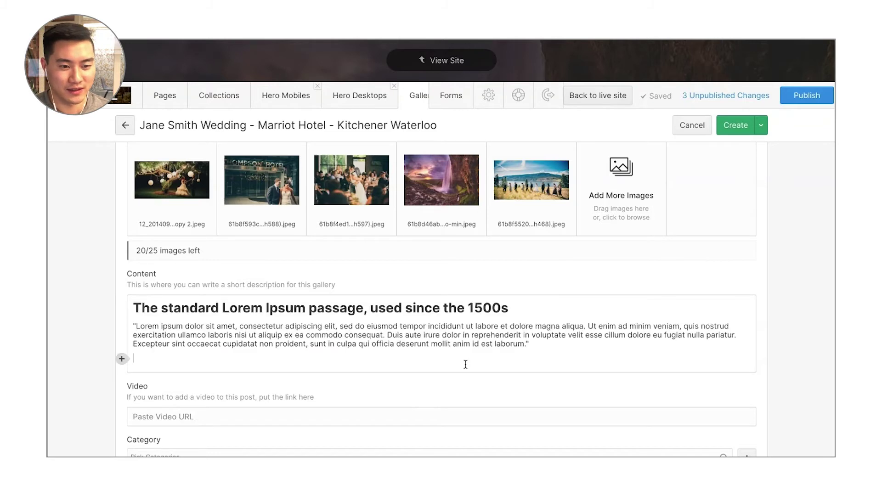
scroll(216, 352, "down", 1)
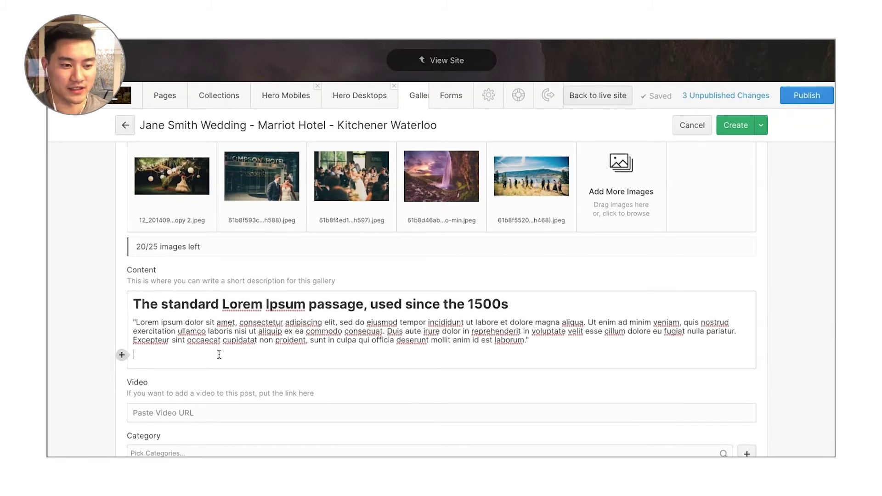
scroll(161, 347, "down", 1)
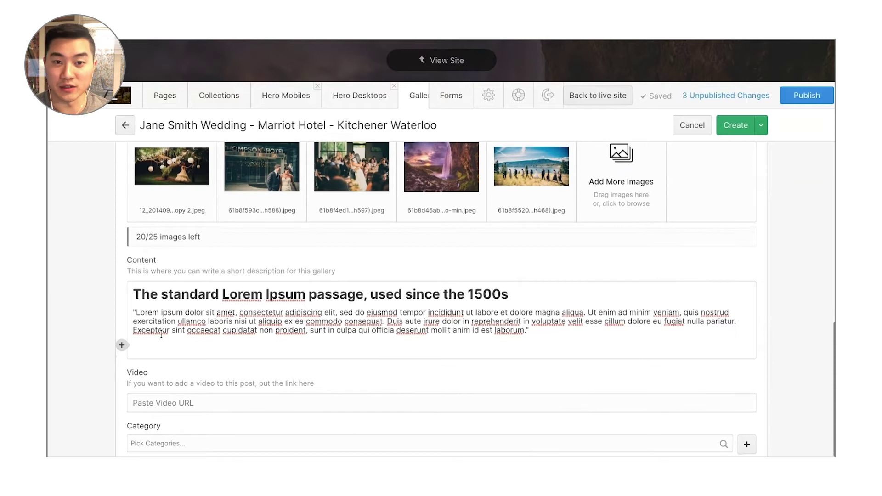
left_click(122, 345)
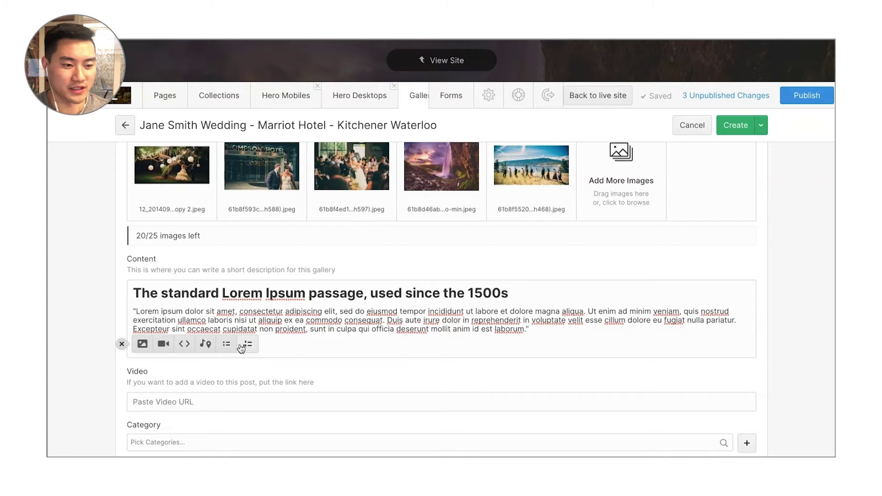
left_click(377, 340)
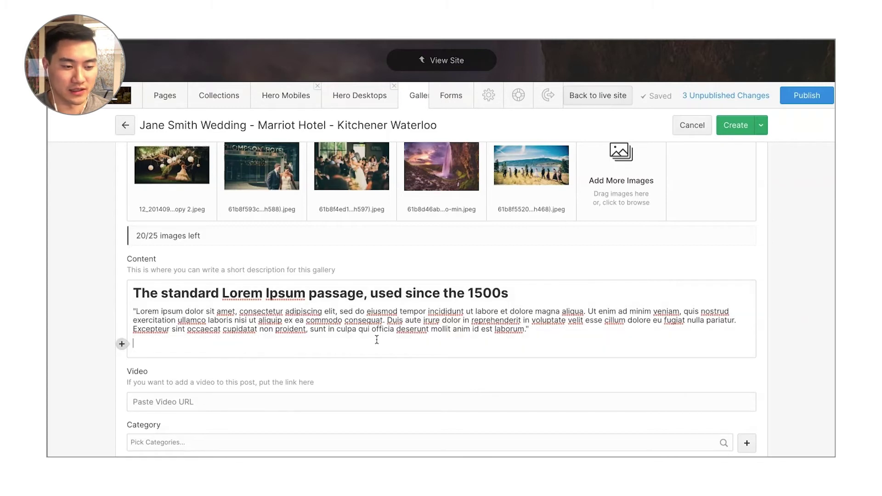
Set the gallery's Category to Weddings and create the item as Staged for Publish.
left_click(427, 441)
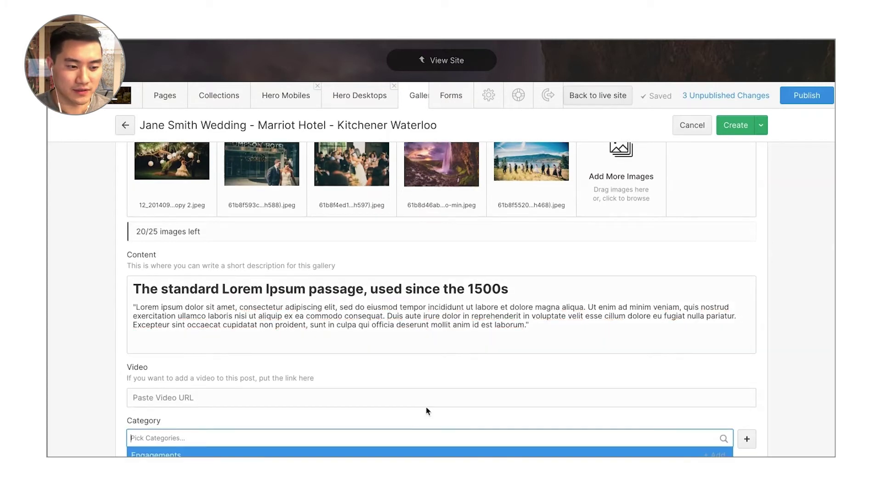
scroll(415, 386, "down", 1)
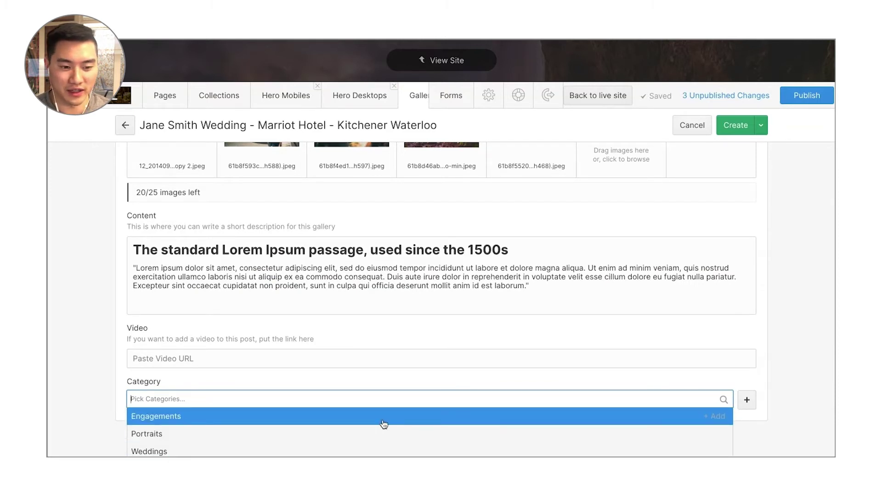
left_click(382, 448)
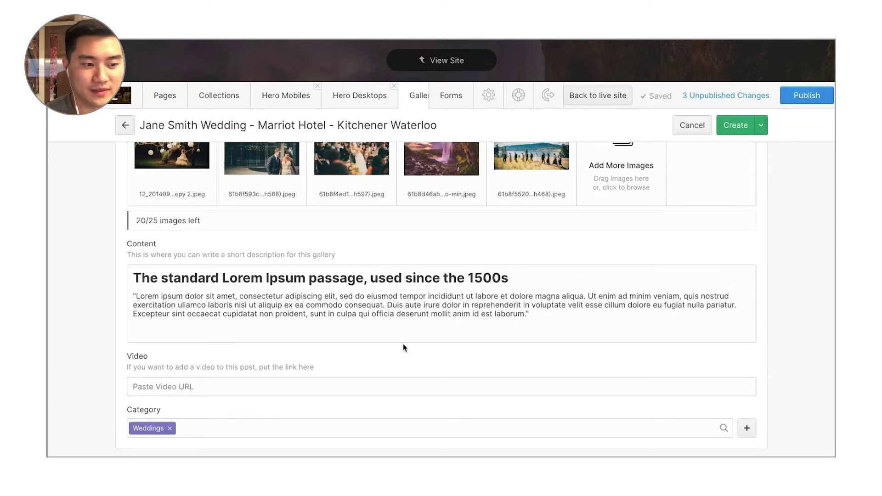
left_click(730, 129)
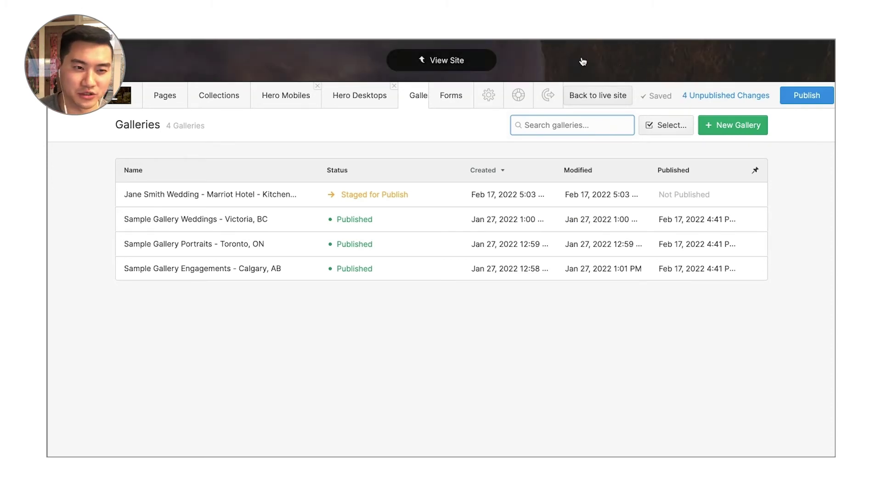
View the live site and open the new wedding gallery from the GALLERY page.
left_click(487, 62)
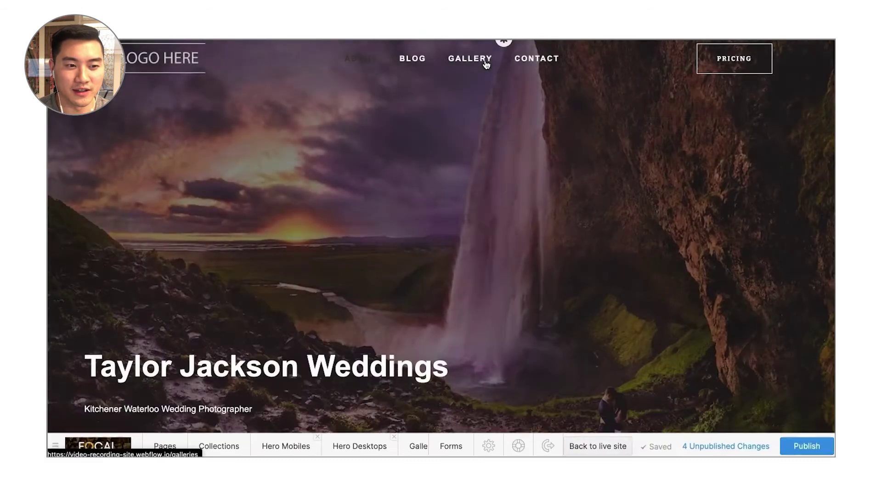
scroll(433, 91, "down", 3)
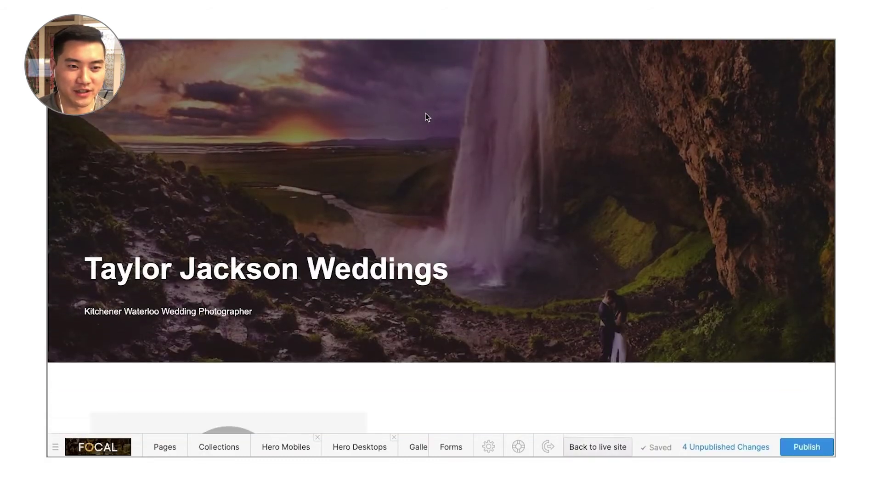
scroll(425, 113, "down", 3)
scroll(423, 116, "up", 6)
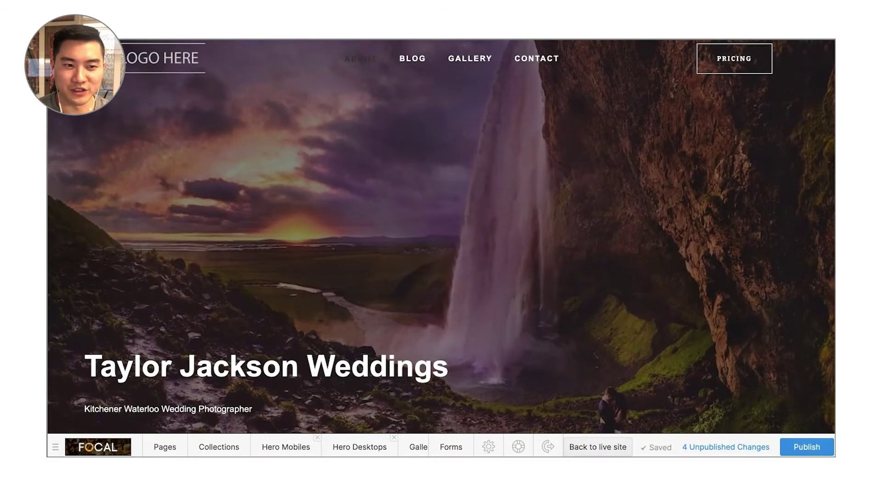
left_click(475, 71)
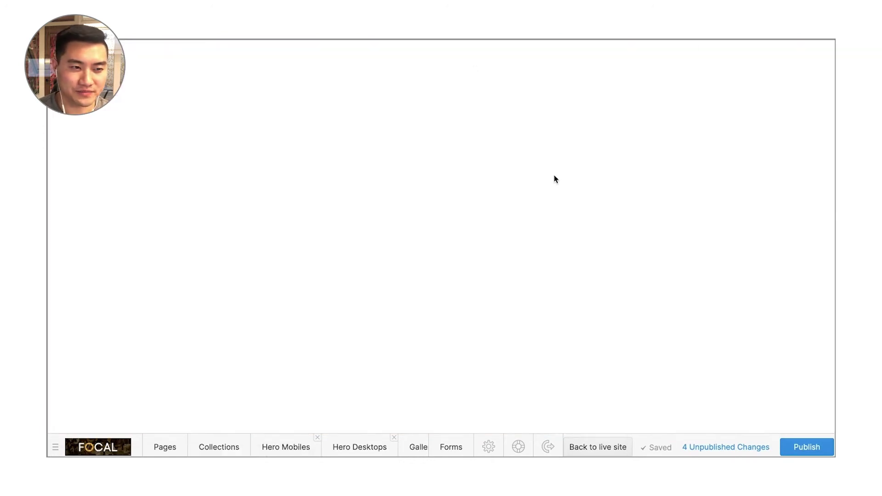
scroll(406, 180, "down", 2)
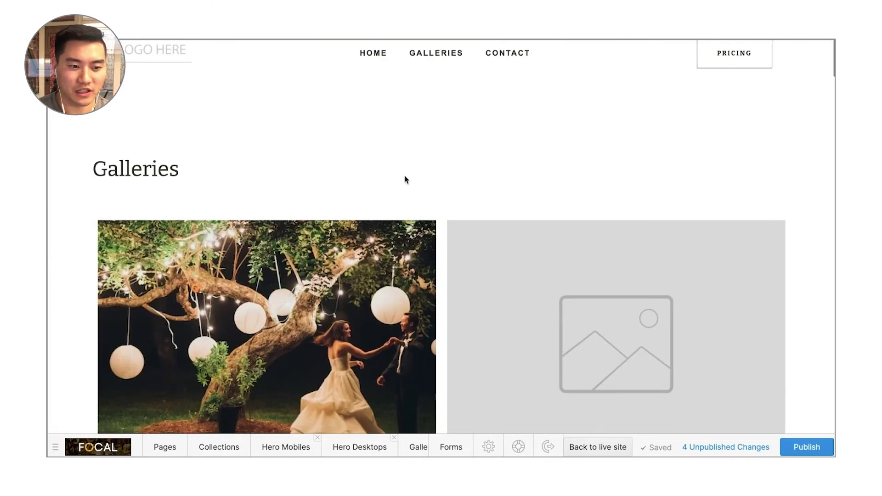
scroll(406, 180, "down", 3)
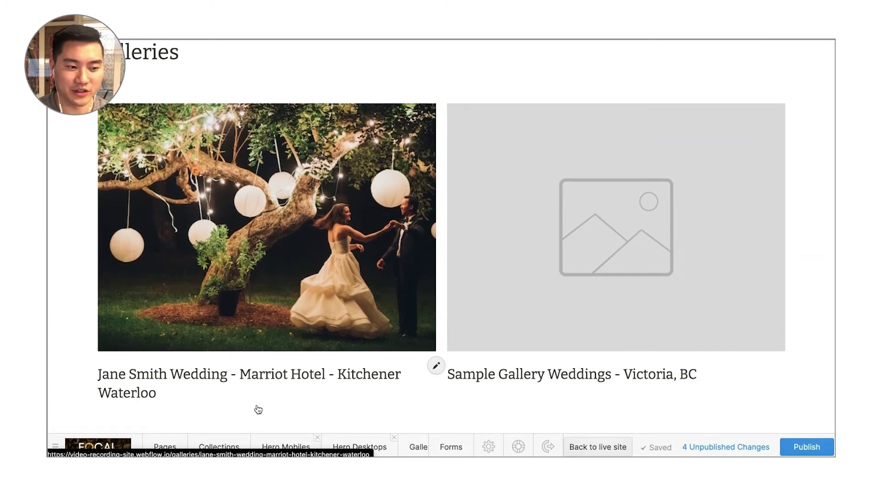
left_click(281, 275)
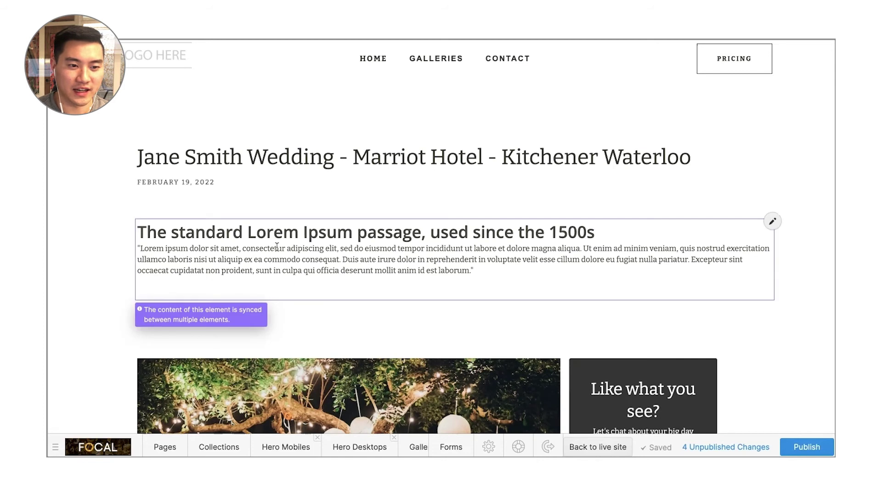
Scroll through the wedding gallery page, then return to the Galleries list.
scroll(378, 291, "down", 4)
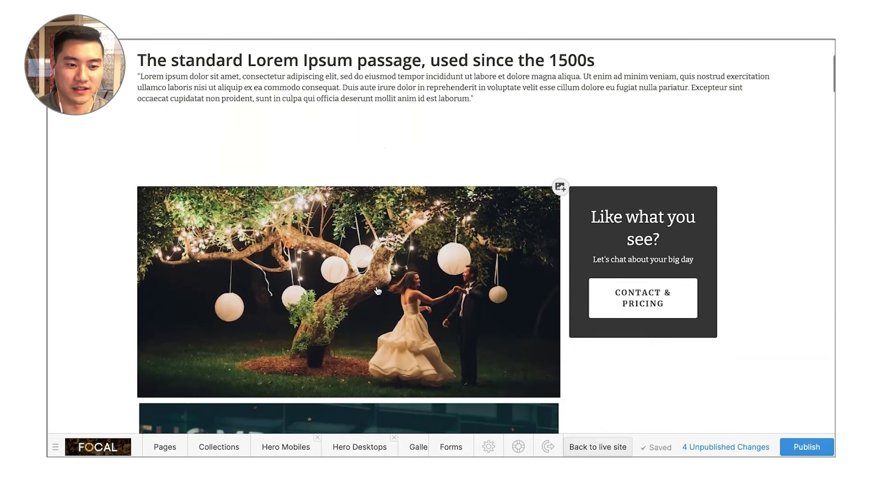
scroll(378, 290, "down", 3)
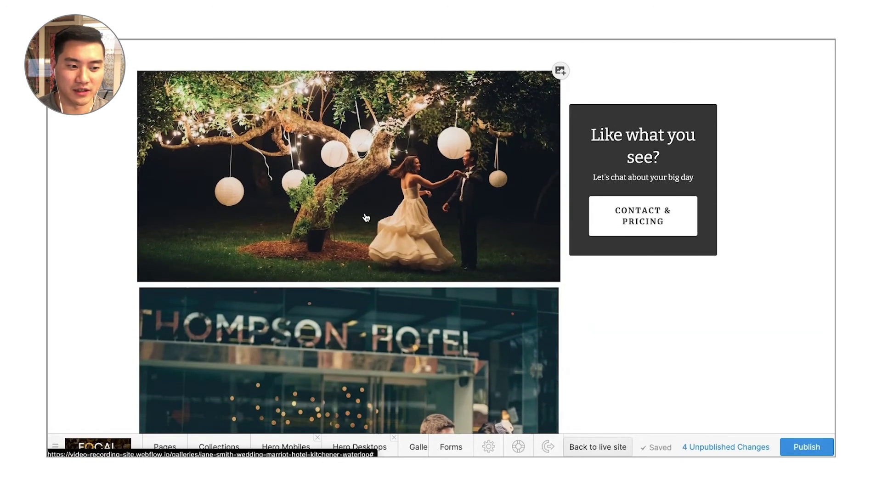
scroll(366, 218, "down", 4)
scroll(366, 217, "down", 15)
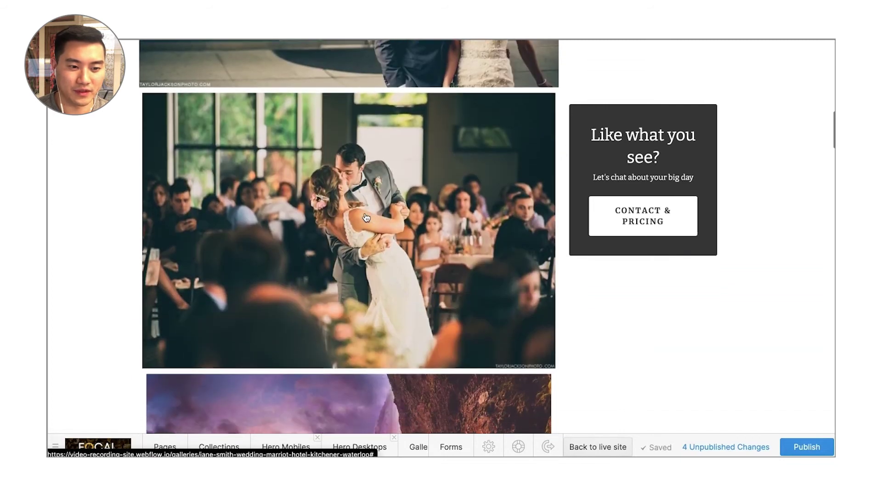
scroll(367, 217, "down", 7)
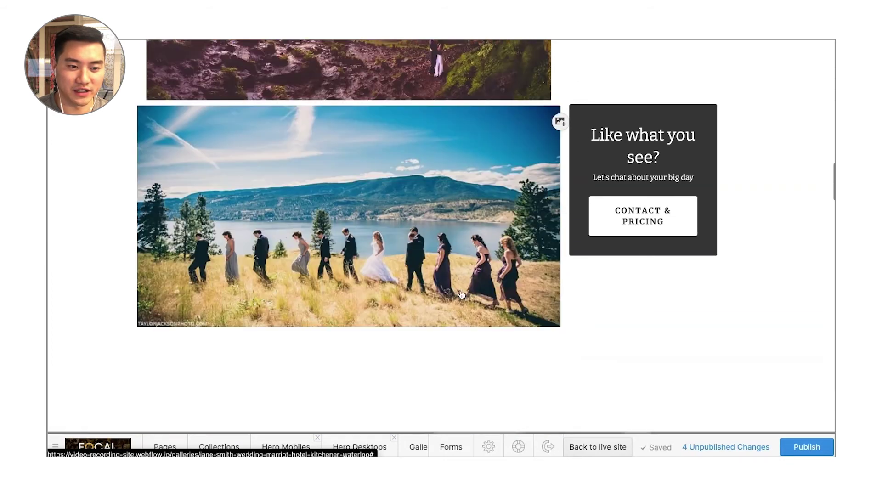
scroll(417, 258, "up", 3)
scroll(468, 286, "up", 18)
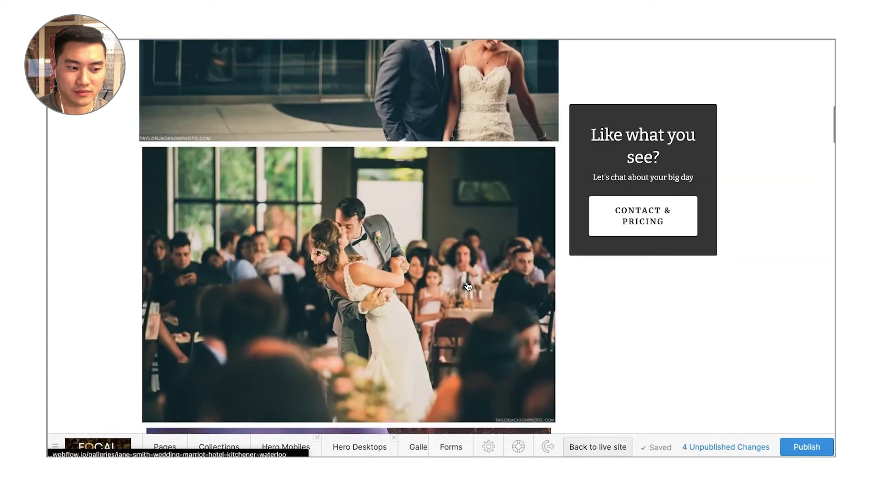
scroll(468, 287, "up", 3)
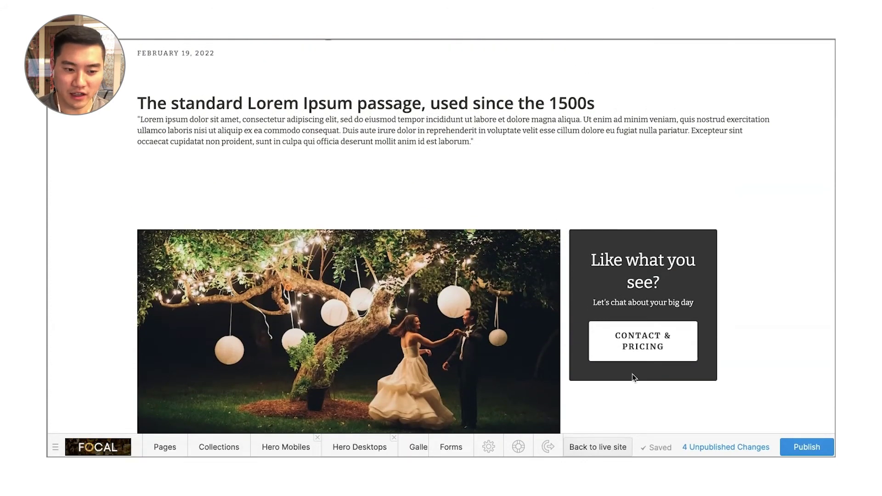
left_click(413, 447)
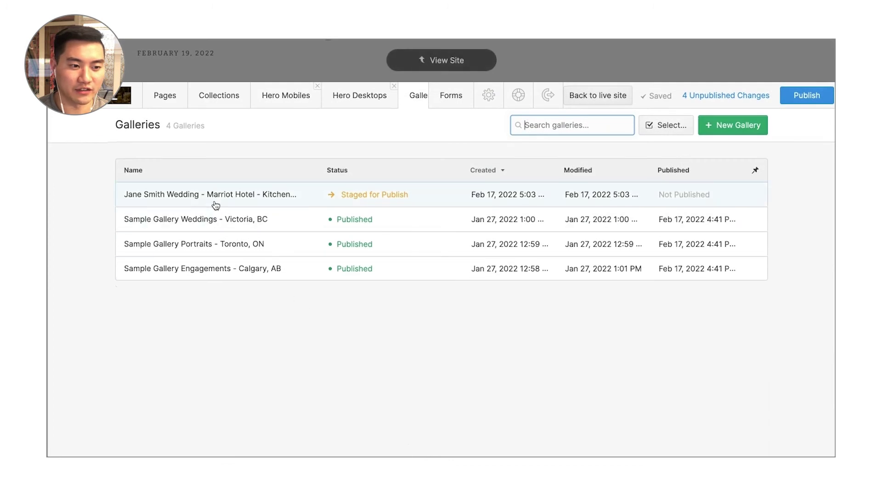
Open the wedding gallery item and paste the booking URL into Call To Action Link.
left_click(216, 207)
scroll(351, 347, "down", 10)
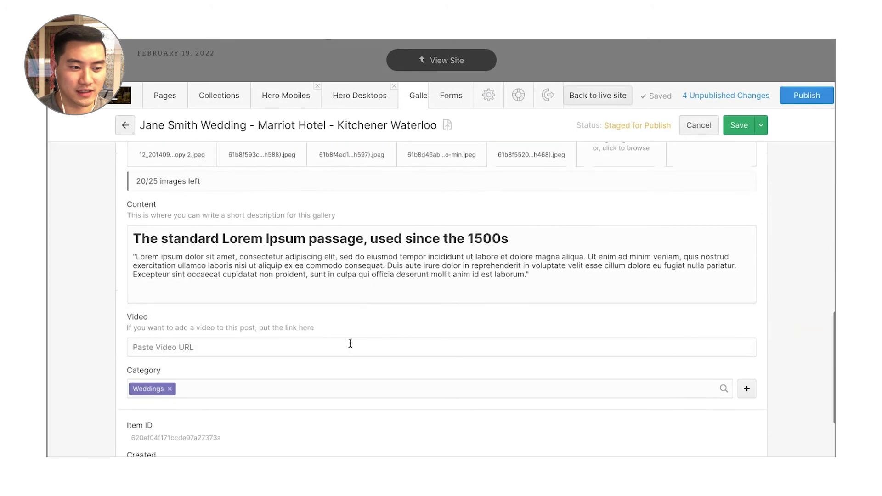
scroll(174, 344, "up", 8)
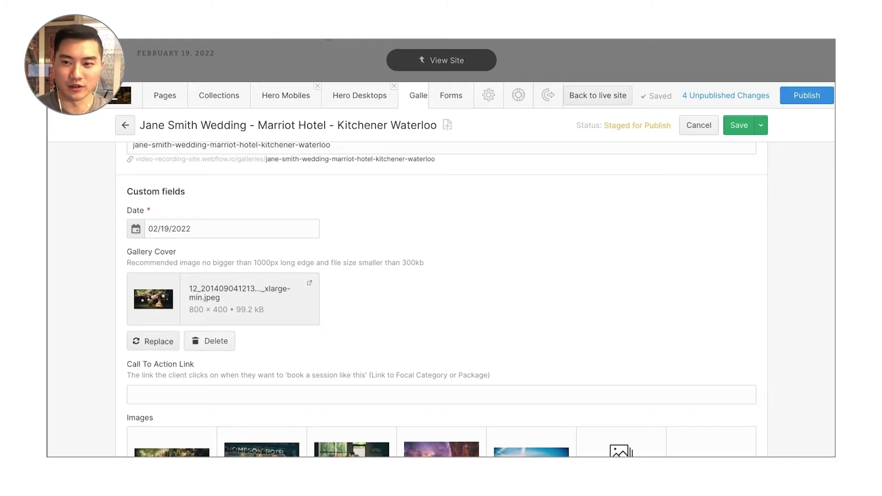
left_click(292, 397)
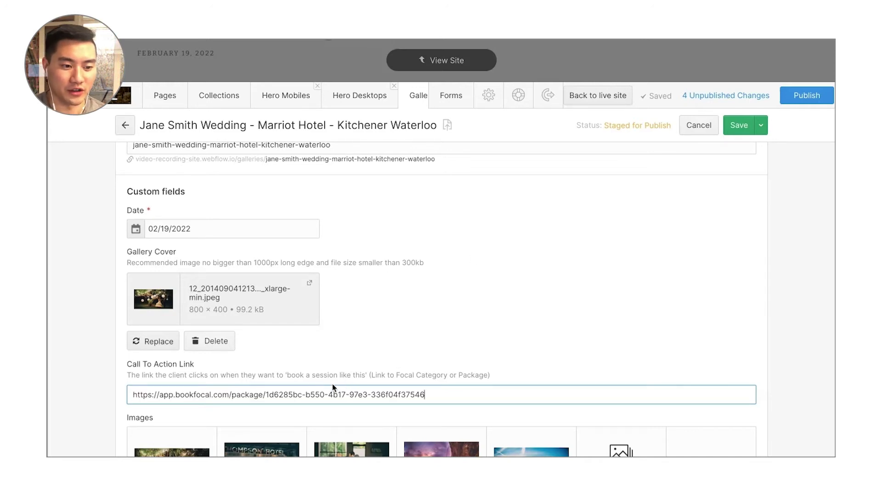
type("https://app.bookfocal.com/package/1d6285bc-b550-4b17-97e3-336f04f37546")
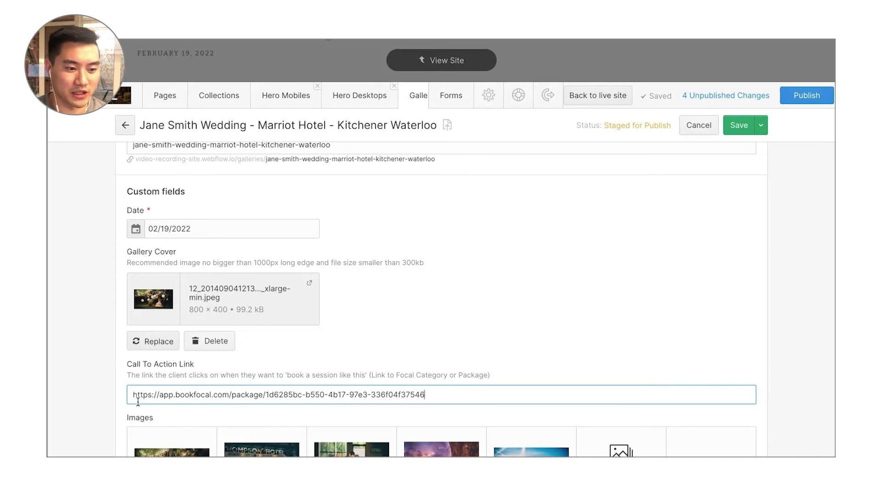
Paste the YouTube URL into the Video field, save, and view the gallery page.
scroll(670, 230, "up", 1)
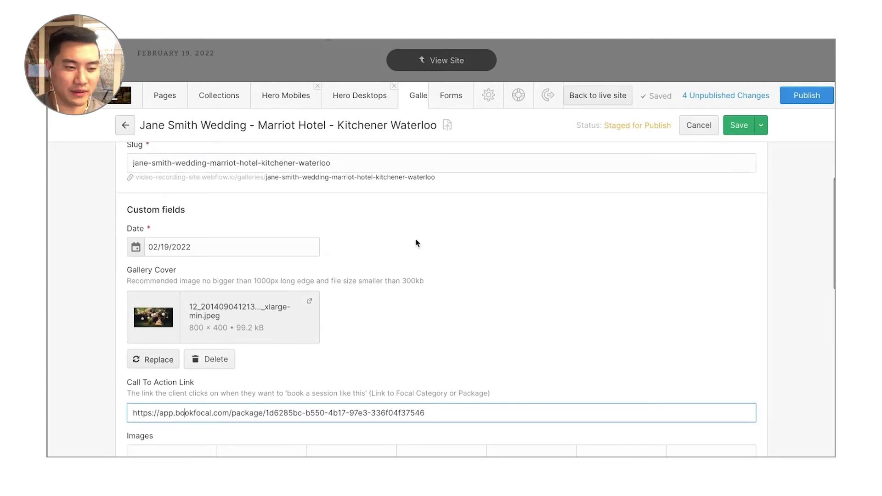
scroll(417, 240, "down", 6)
left_click(261, 352)
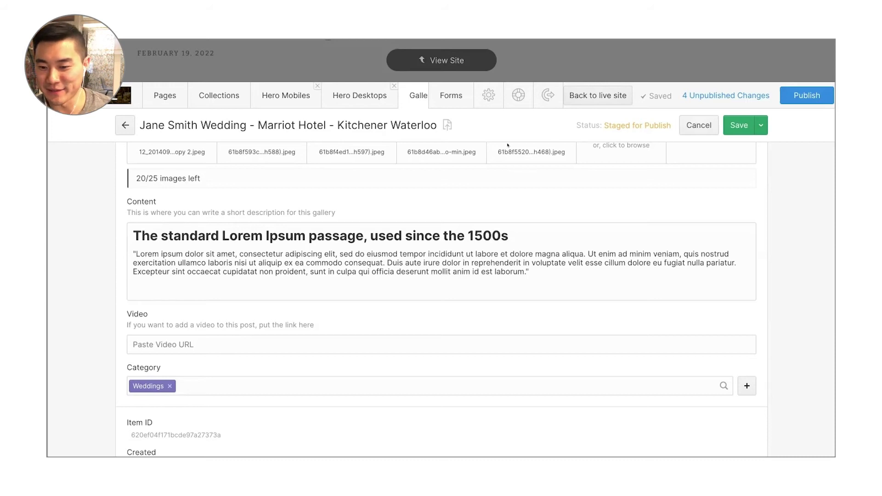
left_click(186, 345)
type("https://www.youtube.com/watch?v=eBw8jwT_zJc")
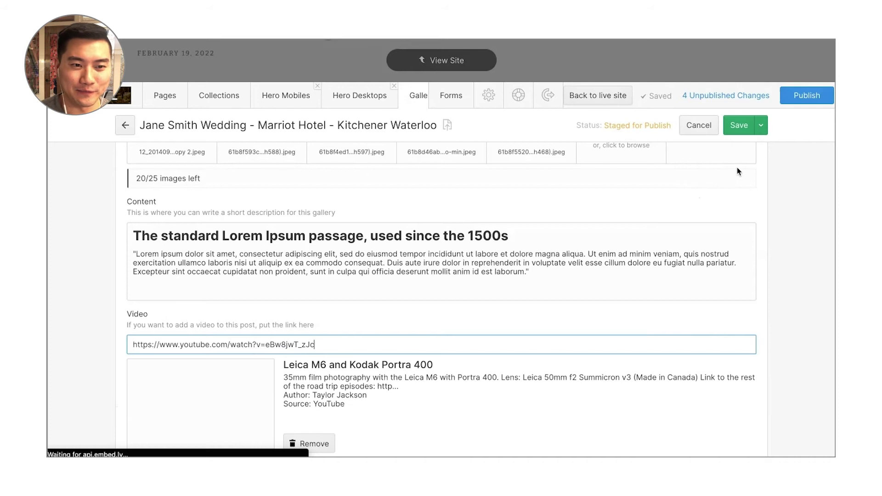
left_click(733, 124)
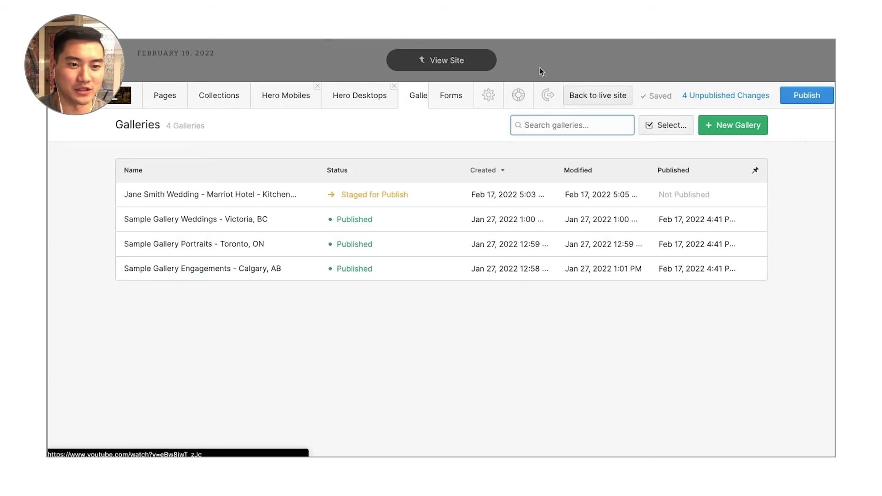
left_click(470, 66)
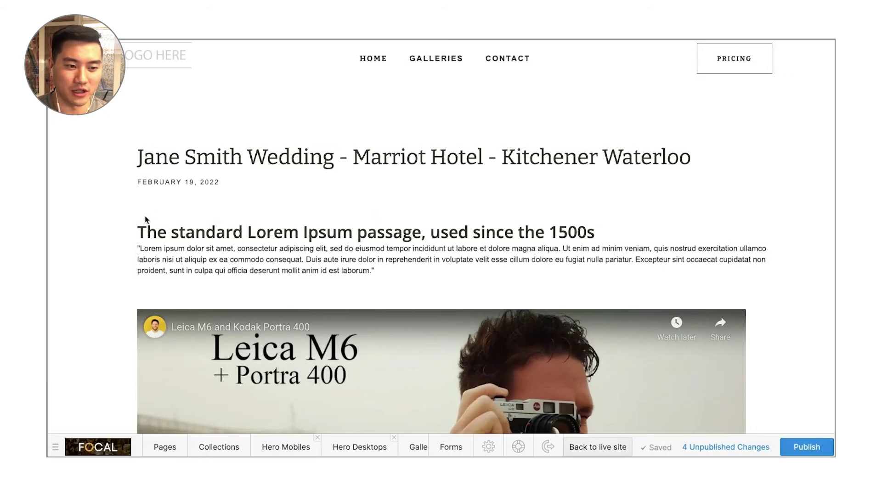
scroll(146, 220, "down", 9)
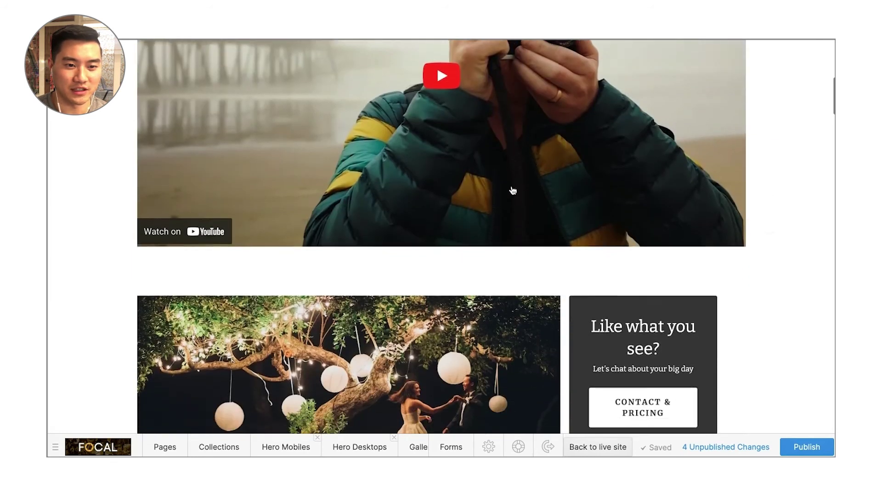
scroll(512, 190, "up", 4)
scroll(413, 222, "down", 7)
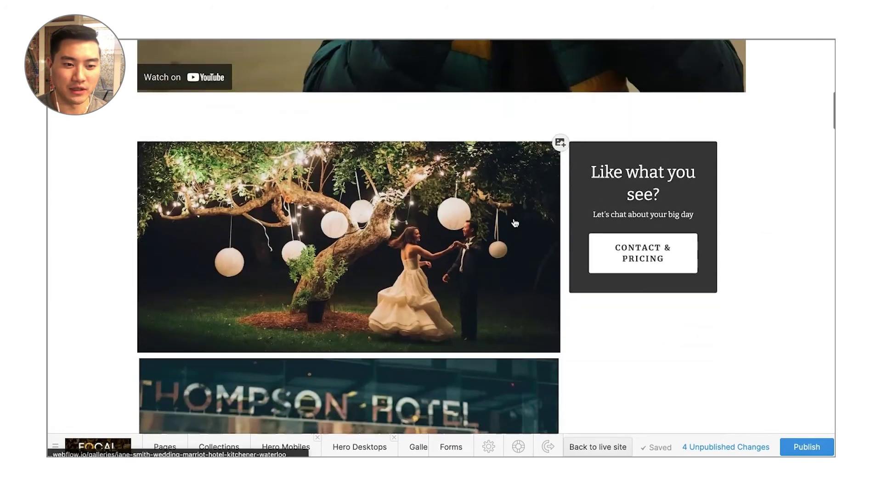
scroll(515, 223, "down", 10)
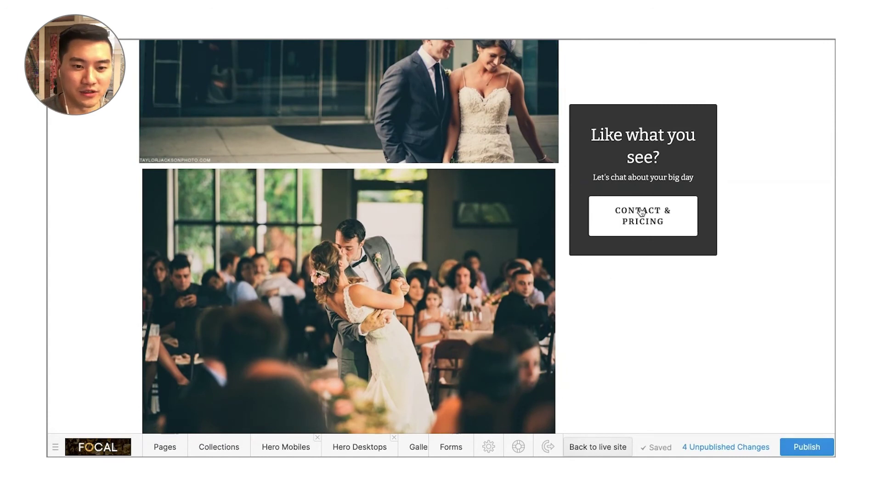
mouse_move(641, 212)
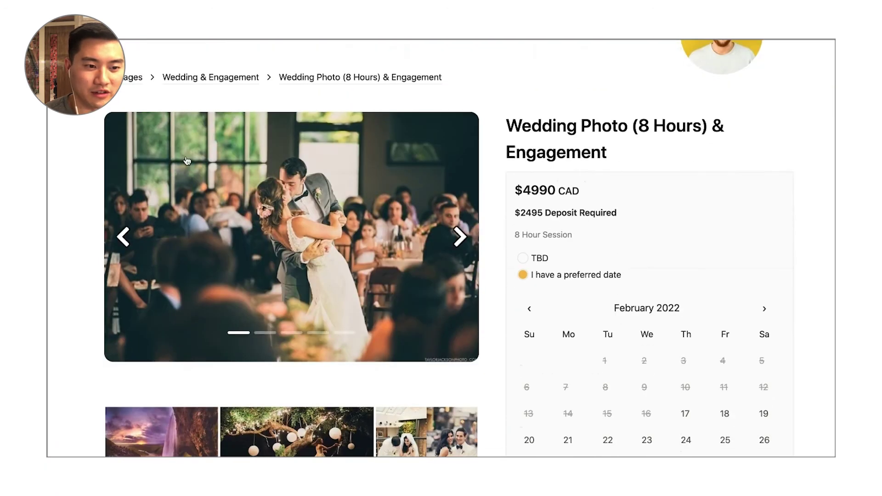
scroll(589, 258, "down", 2)
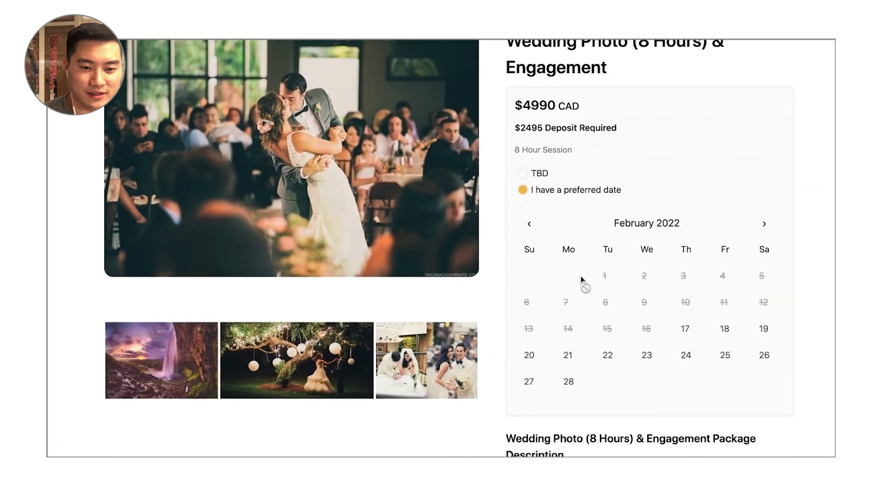
scroll(575, 267, "down", 5)
scroll(567, 262, "up", 4)
scroll(565, 271, "up", 5)
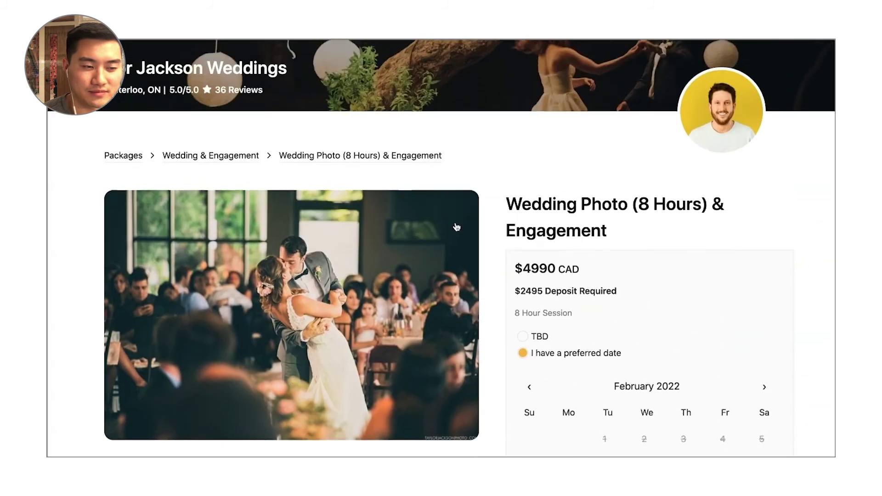
scroll(257, 76, "up", 1)
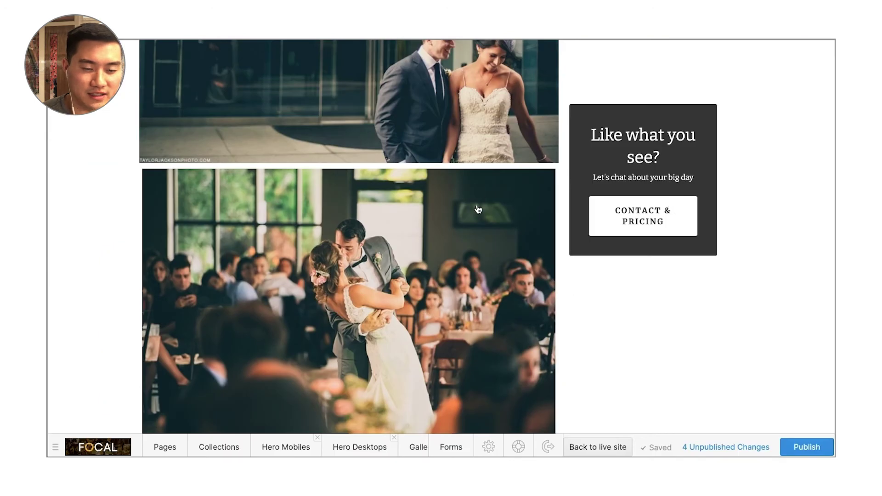
scroll(476, 211, "up", 3)
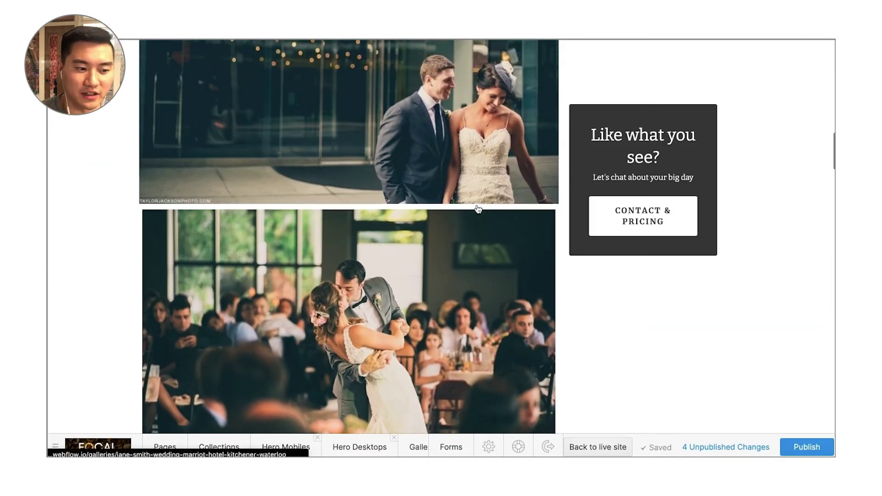
scroll(478, 209, "up", 10)
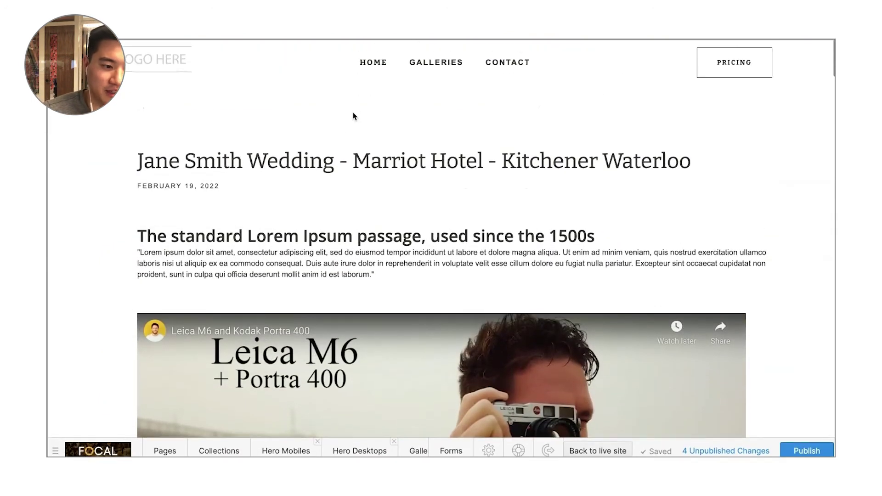
left_click(212, 447)
Open Blog post A from the Posts collection.
left_click(189, 335)
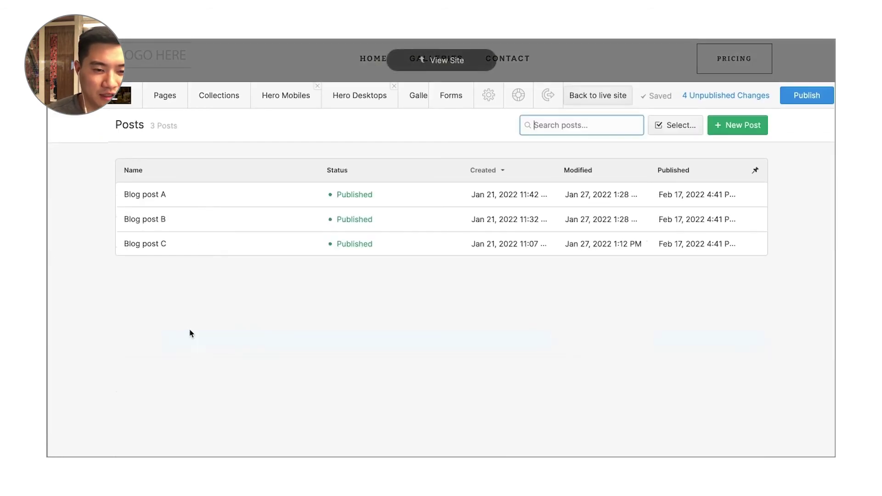
left_click(243, 196)
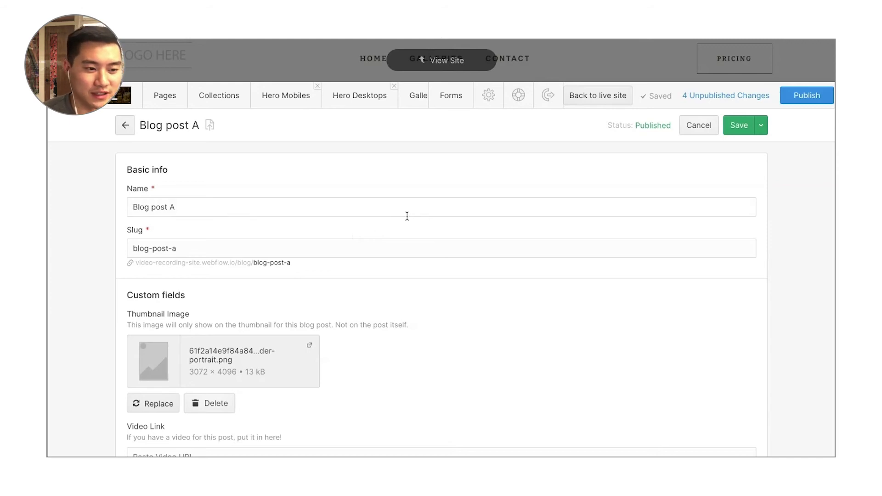
scroll(364, 240, "down", 5)
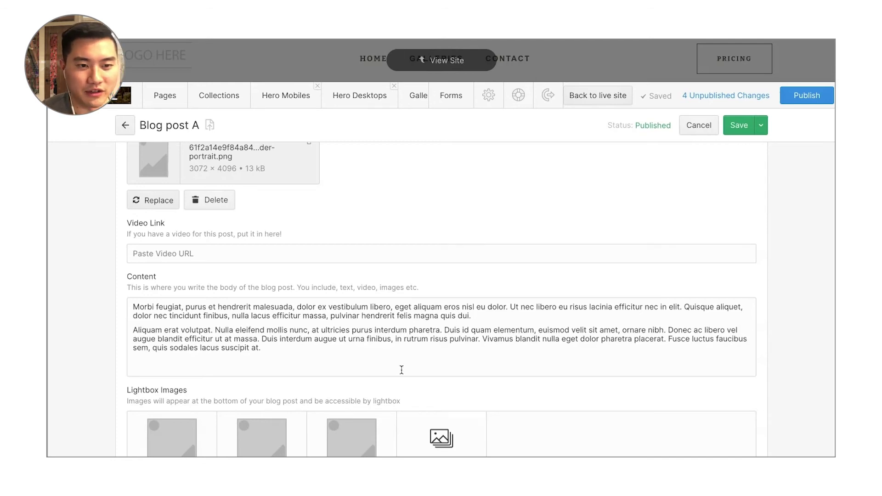
scroll(401, 370, "up", 3)
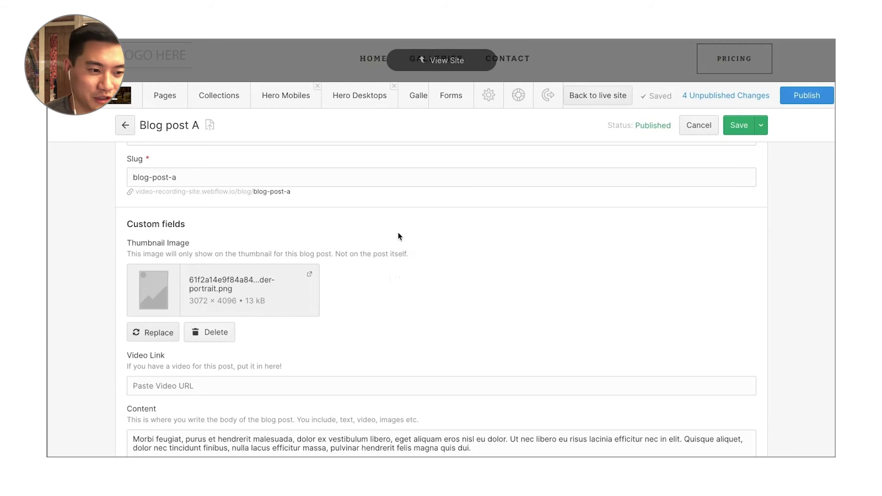
Review Blog post A's fields: three lightbox images and empty call-to-action fields.
scroll(419, 240, "down", 2)
scroll(417, 241, "up", 3)
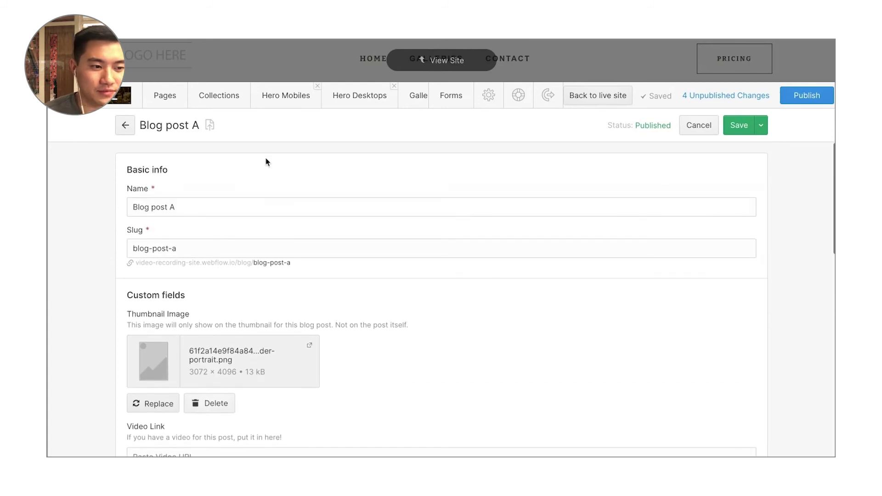
scroll(325, 256, "down", 8)
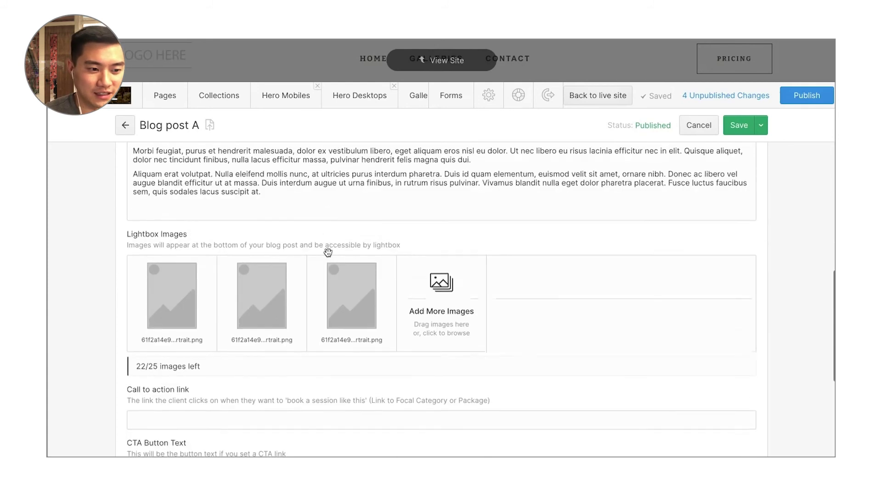
scroll(333, 252, "down", 3)
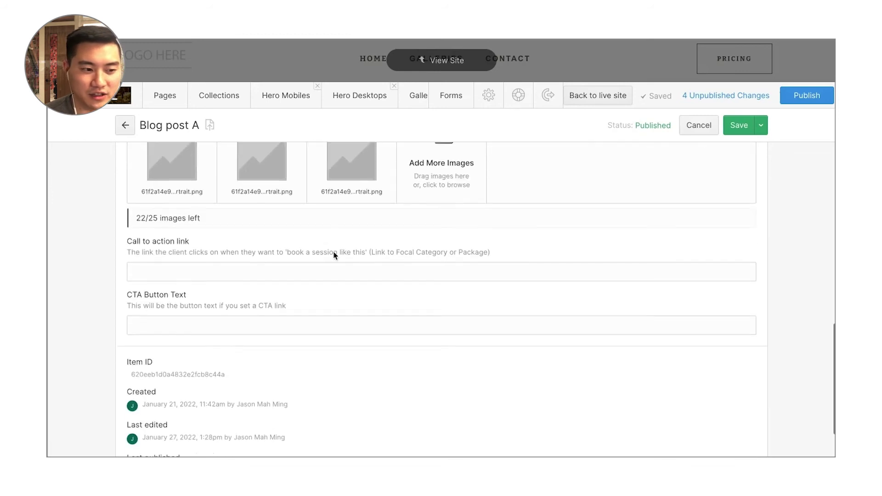
scroll(289, 294, "down", 1)
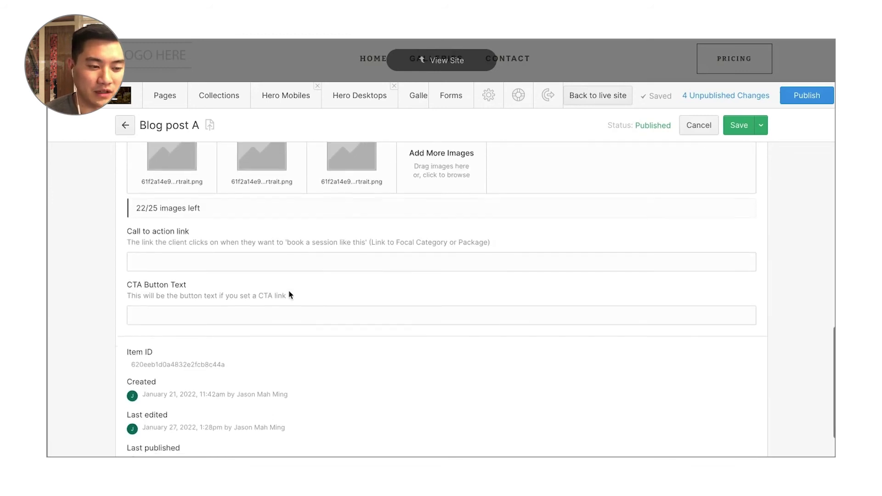
scroll(277, 295, "up", 1)
scroll(278, 299, "down", 1)
scroll(267, 312, "up", 2)
scroll(264, 350, "up", 5)
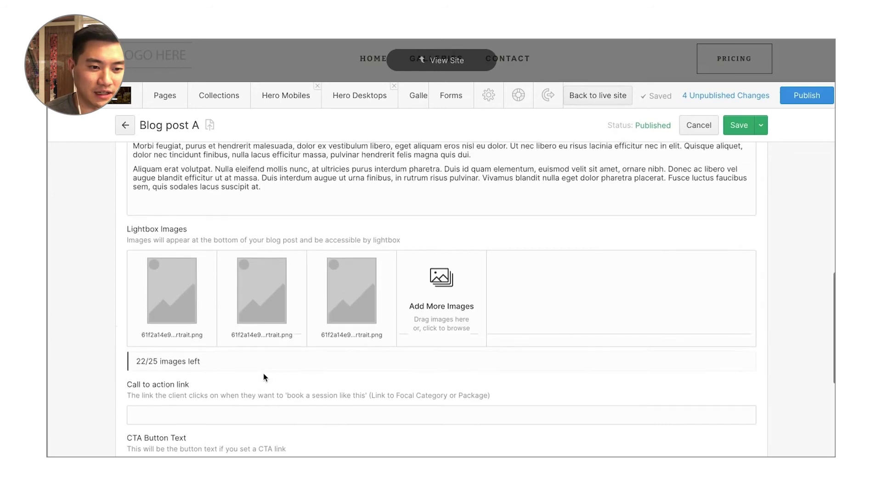
scroll(264, 372, "down", 4)
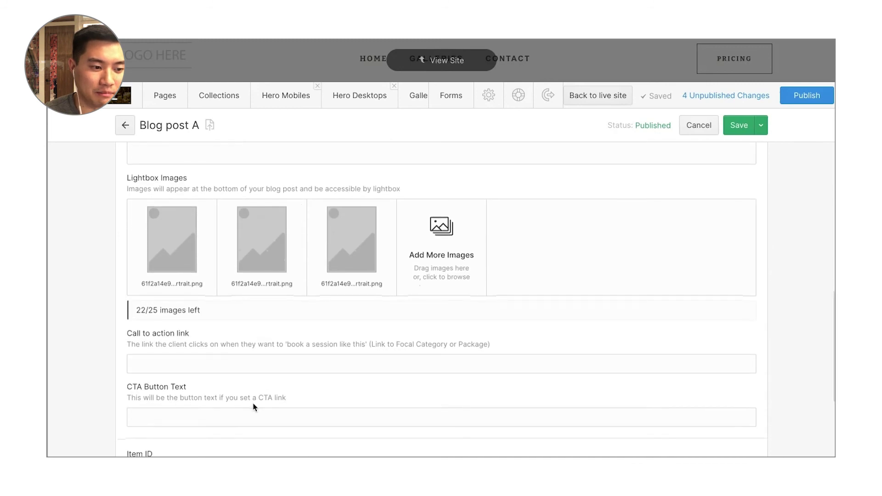
left_click(253, 417)
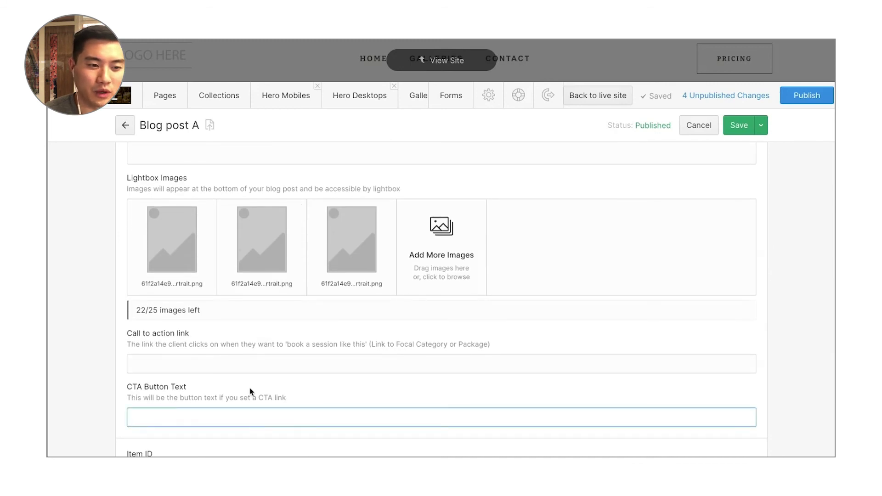
Give Blog post A the pasted YouTube URL as its CTA link and 'Browse Packages' button text, then save.
left_click(259, 365)
type("https://www.youtube.com/watch?v=eBw8jwT_zJc")
left_click(249, 422)
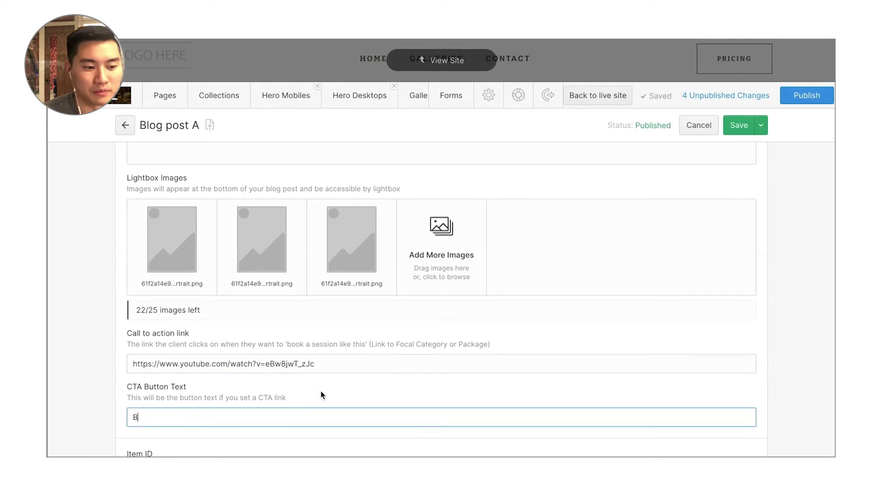
type("Browse P")
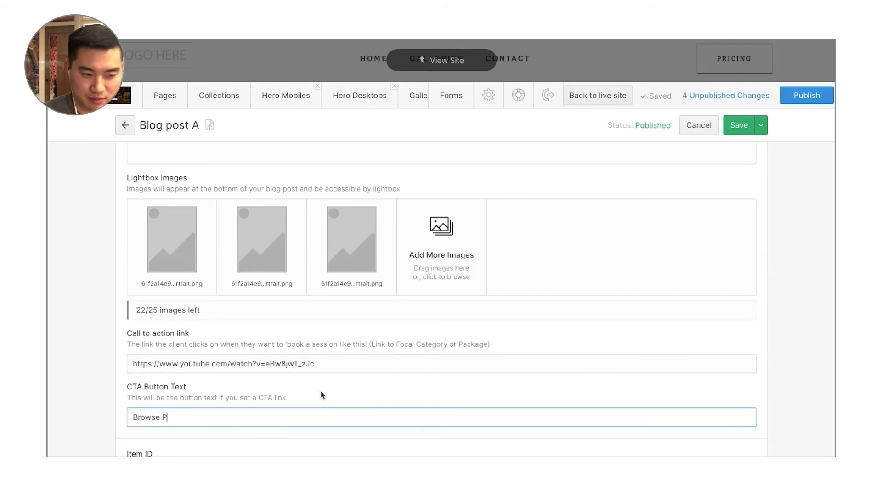
type("ackages")
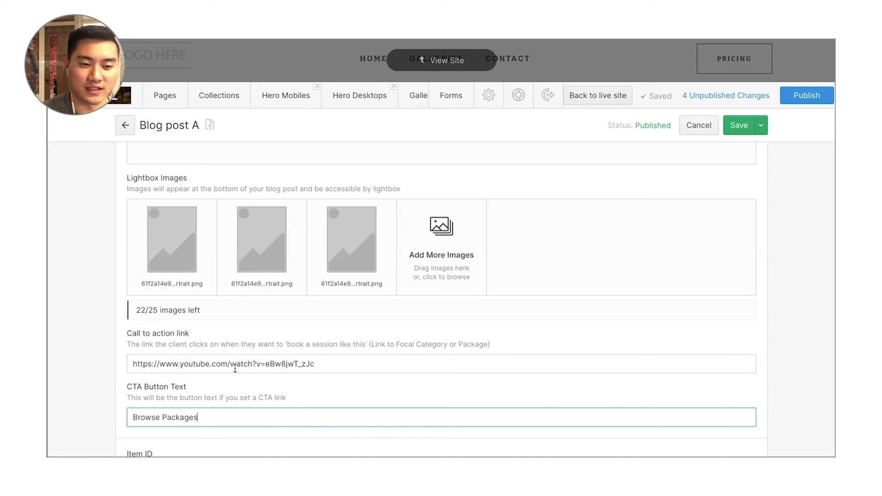
scroll(235, 369, "up", 3)
scroll(266, 380, "down", 4)
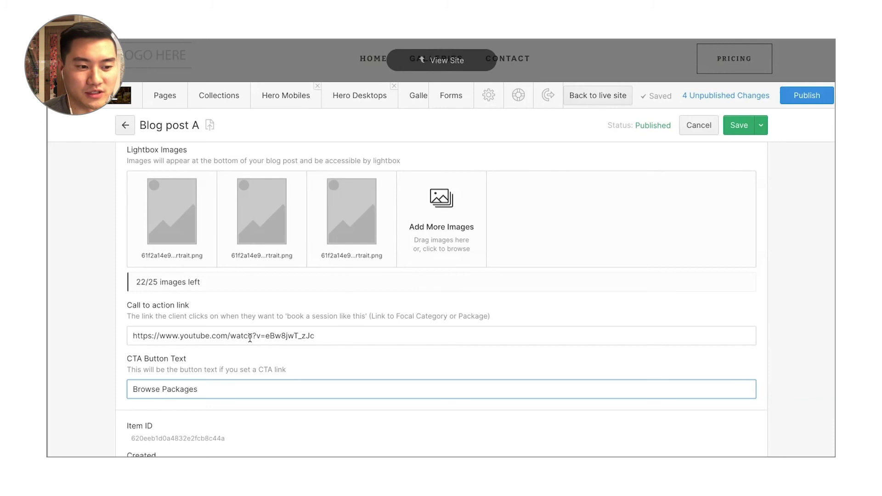
left_click(732, 128)
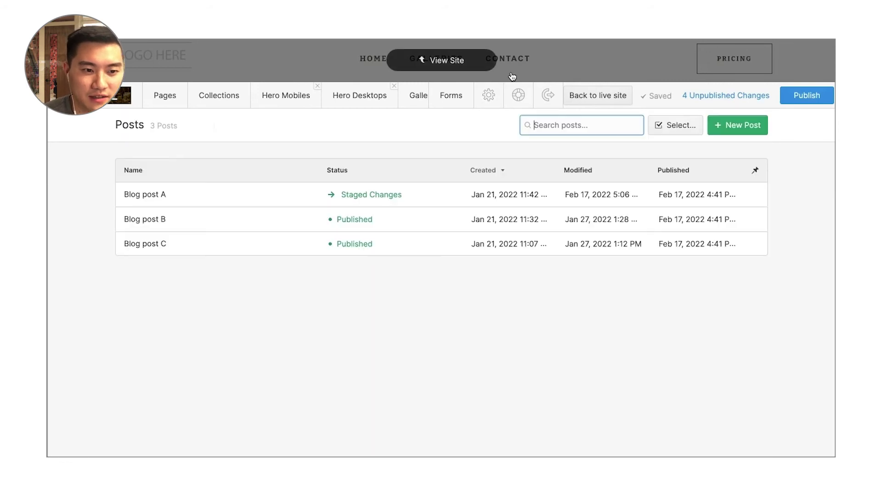
Scroll down and back up the live Jane Smith Wedding gallery page, then bring up the collections list.
left_click(436, 61)
scroll(414, 256, "down", 5)
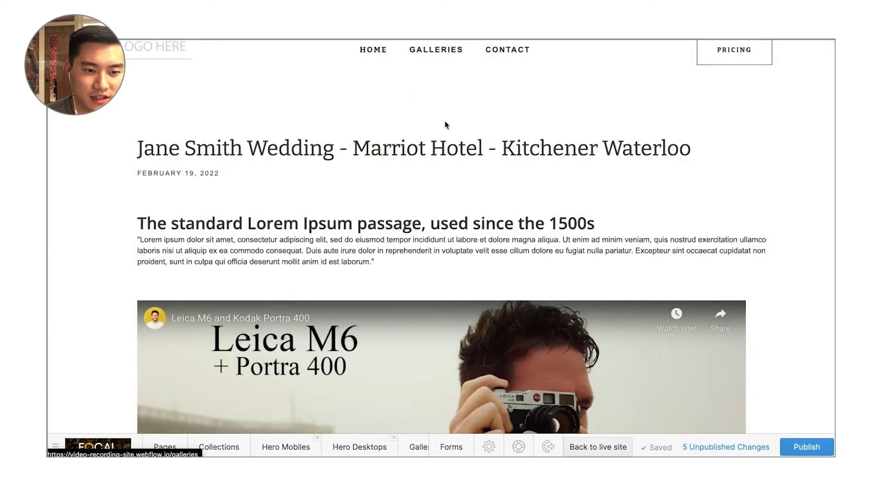
scroll(405, 263, "down", 20)
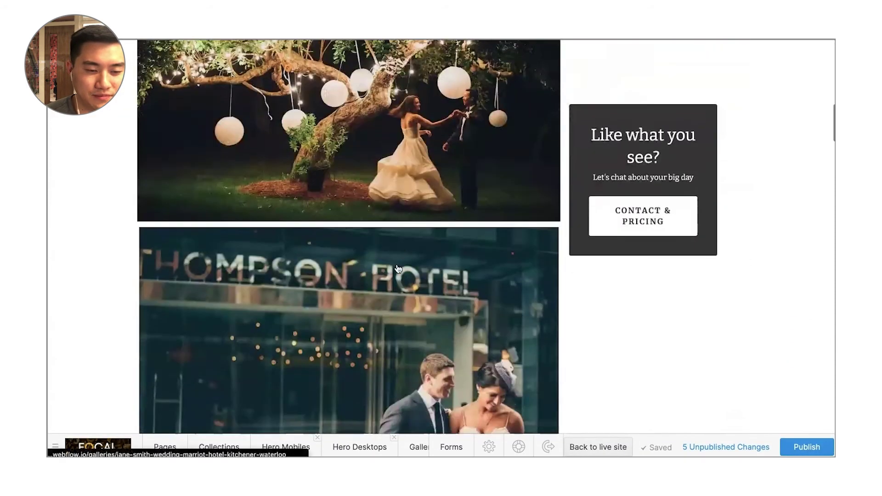
scroll(391, 285, "down", 4)
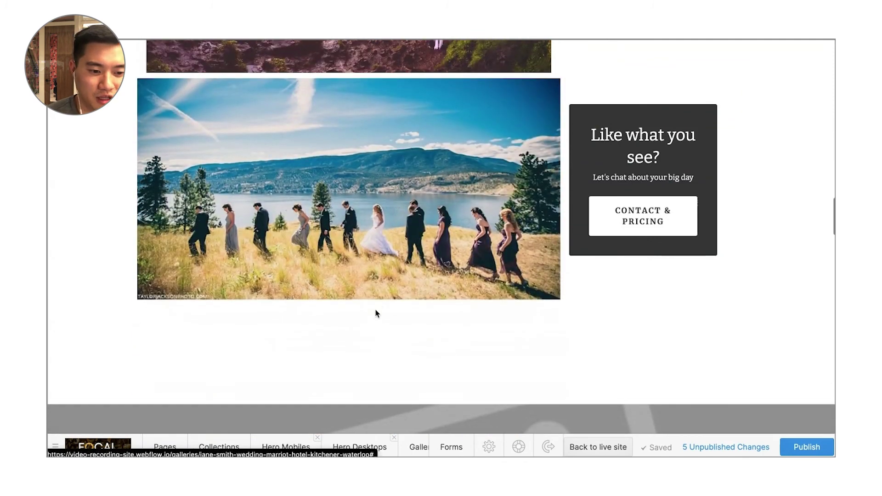
scroll(374, 311, "up", 10)
scroll(377, 313, "up", 15)
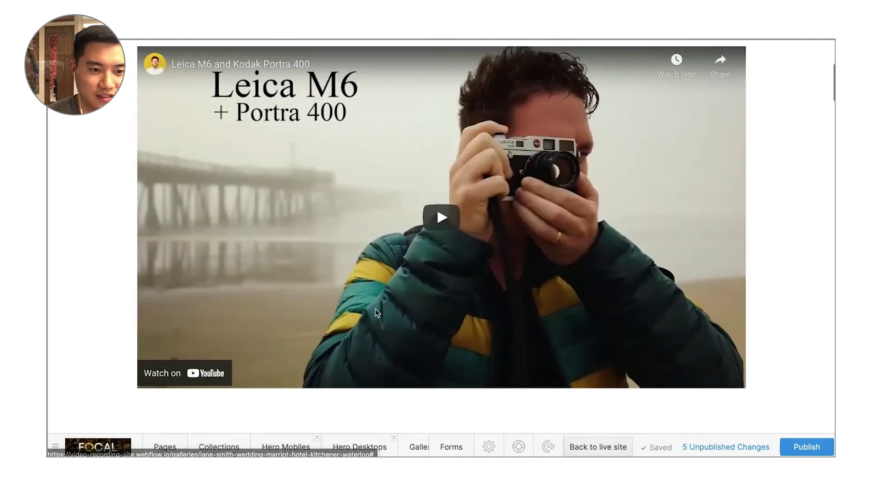
scroll(165, 115, "up", 2)
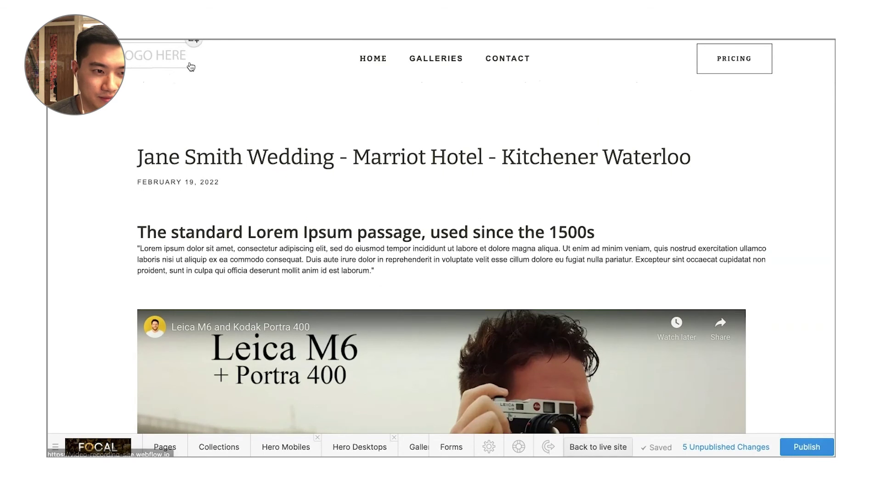
left_click(227, 441)
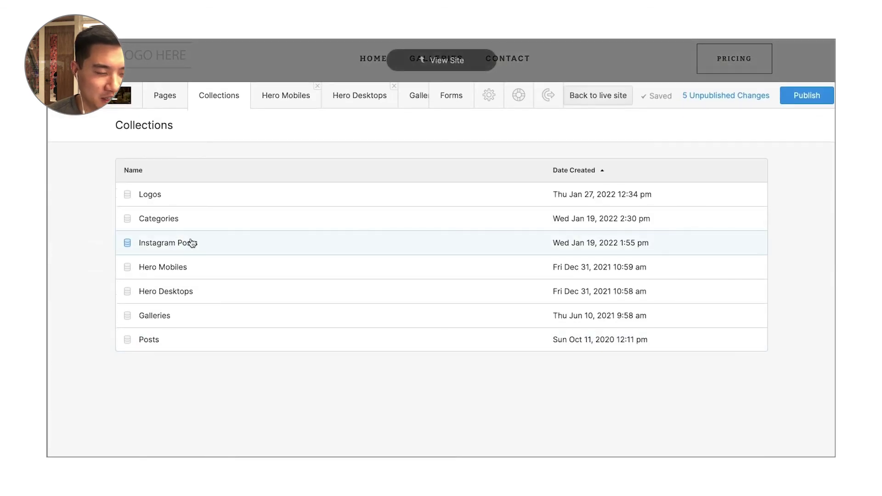
Look through Instagram post A's fields in Instagram Posts, then return to all collections.
left_click(204, 251)
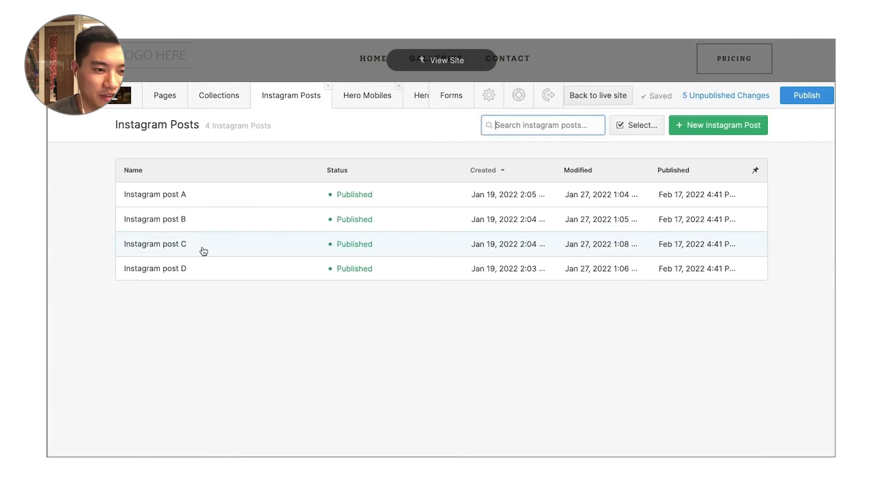
left_click(285, 201)
scroll(257, 349, "down", 3)
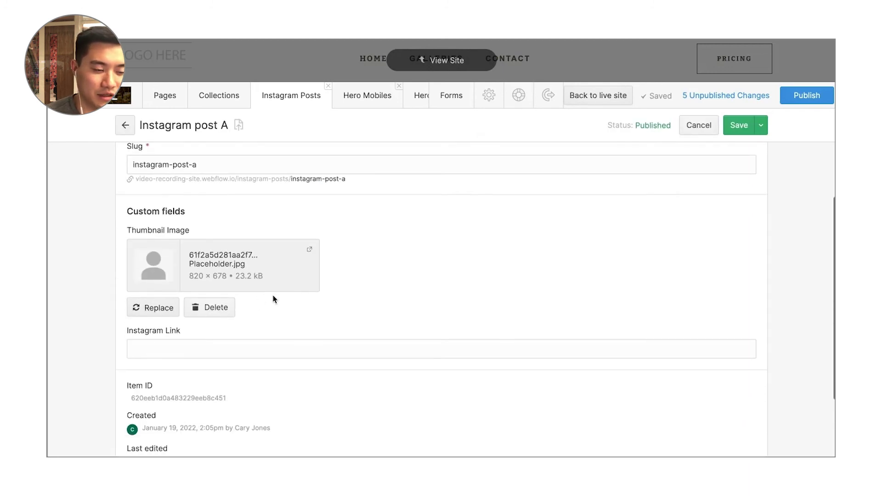
scroll(199, 327, "up", 2)
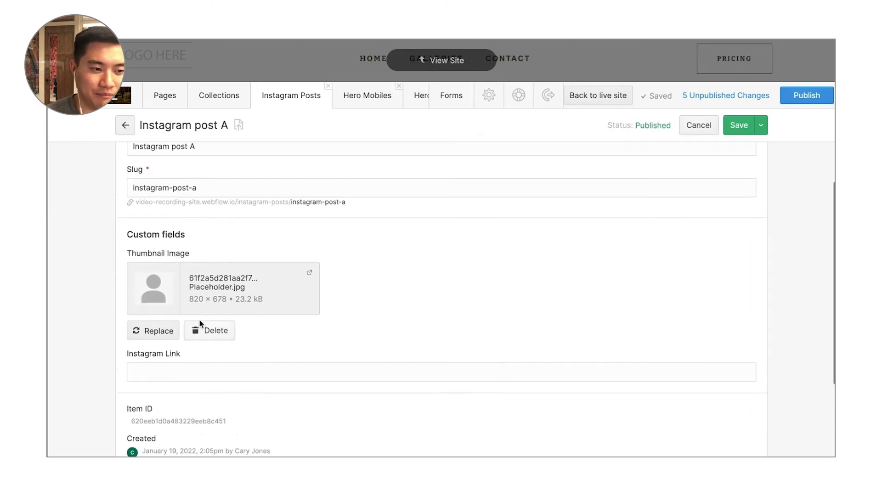
scroll(226, 296, "down", 1)
scroll(302, 354, "down", 2)
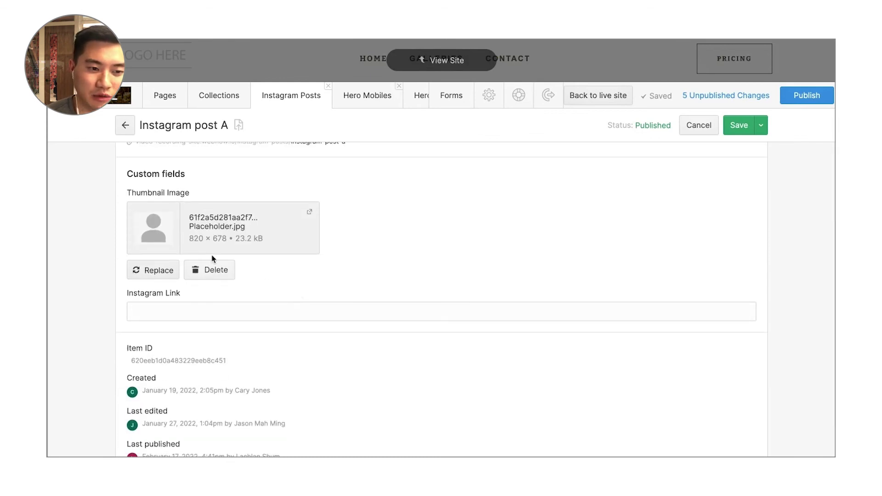
scroll(212, 259, "up", 3)
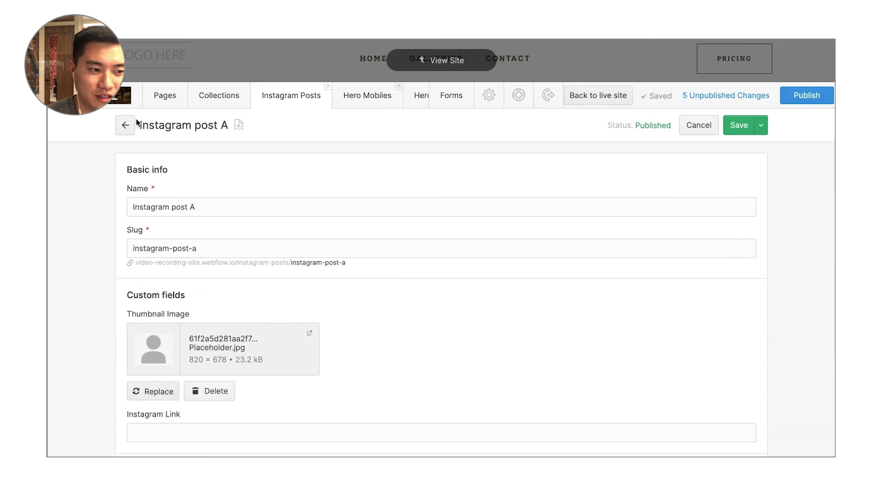
left_click(129, 125)
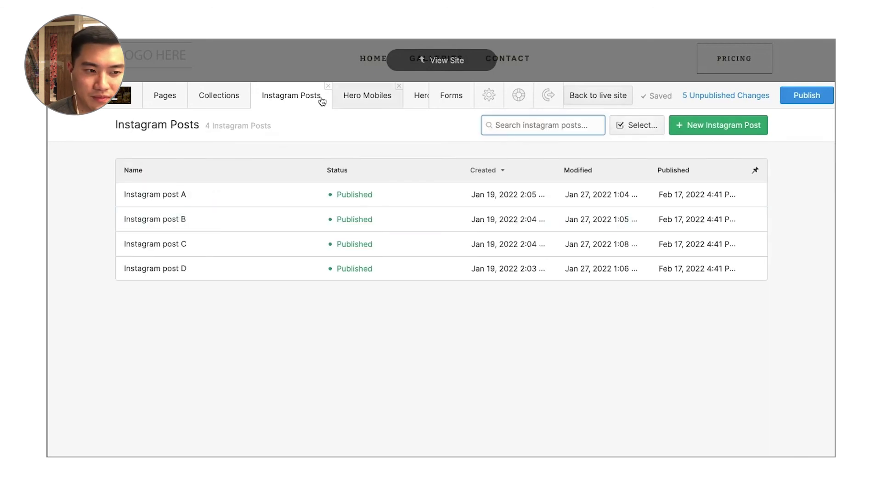
left_click(222, 96)
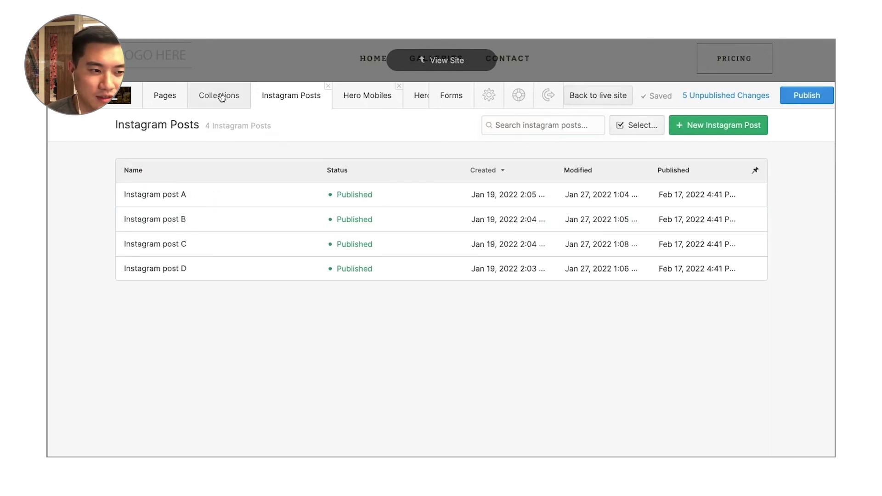
Scroll through the Logos collection's single Logo item, then return to the live wedding gallery page.
left_click(242, 203)
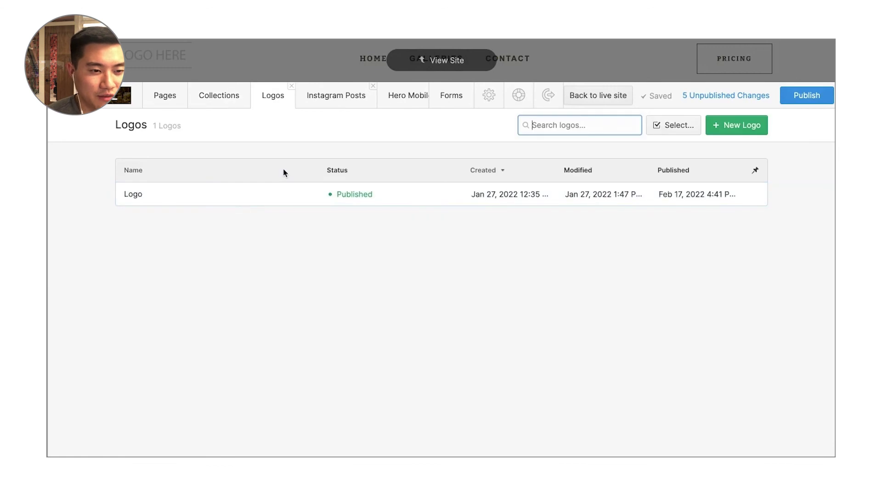
left_click(256, 201)
scroll(207, 281, "down", 3)
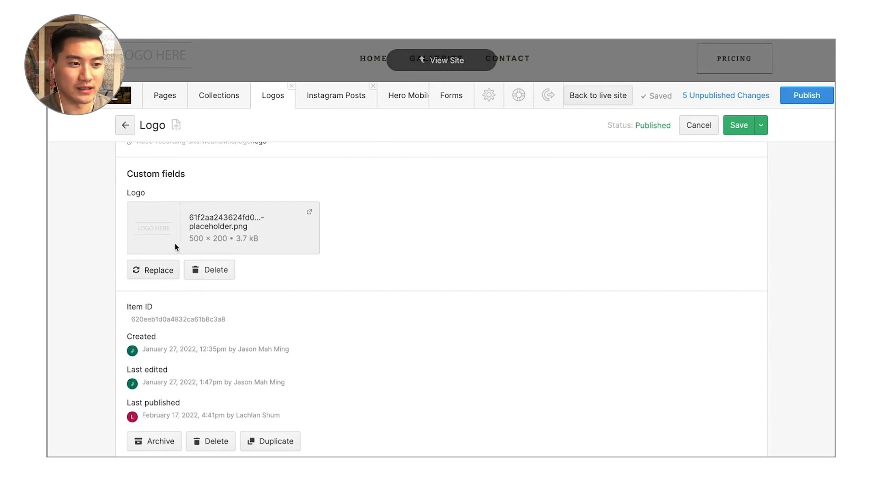
left_click(407, 60)
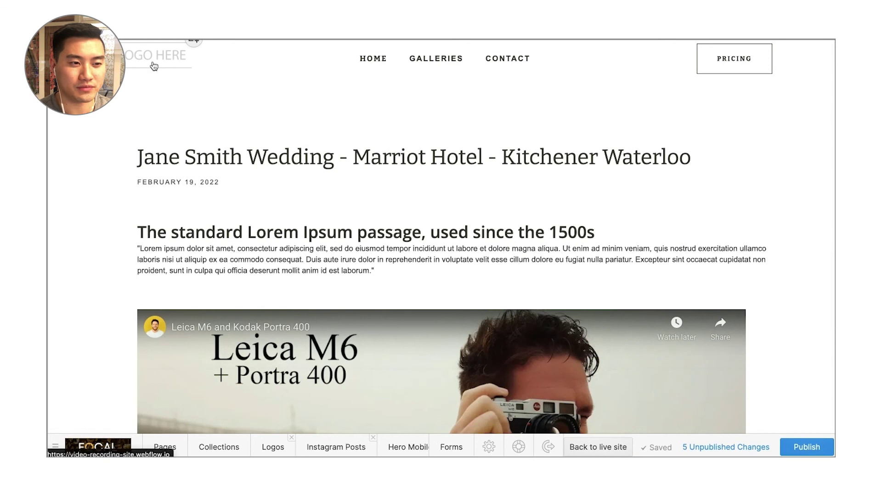
mouse_move(195, 44)
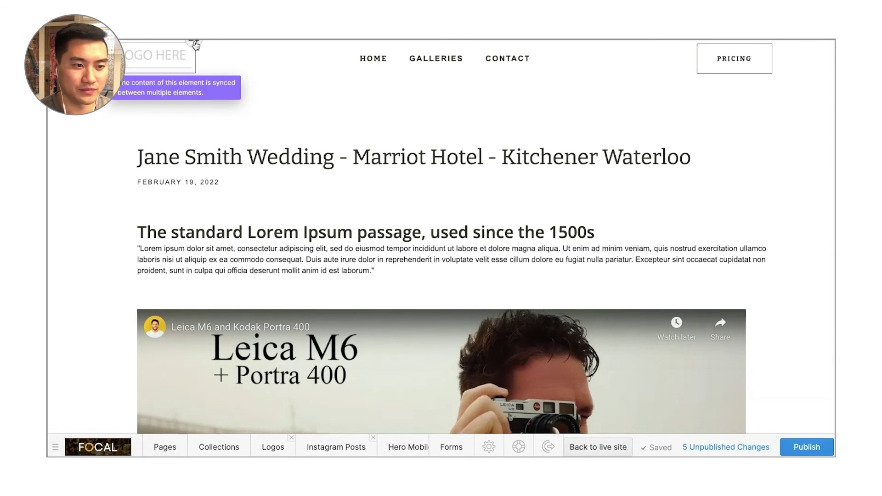
left_click(195, 45)
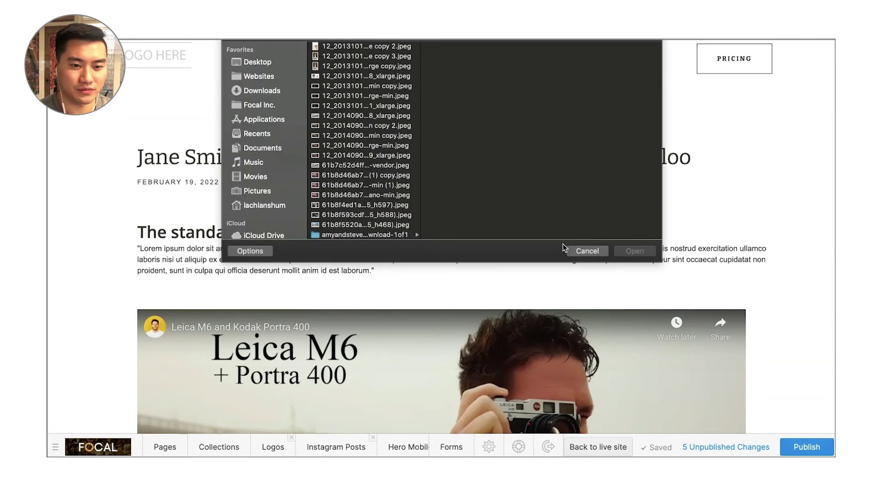
left_click(586, 250)
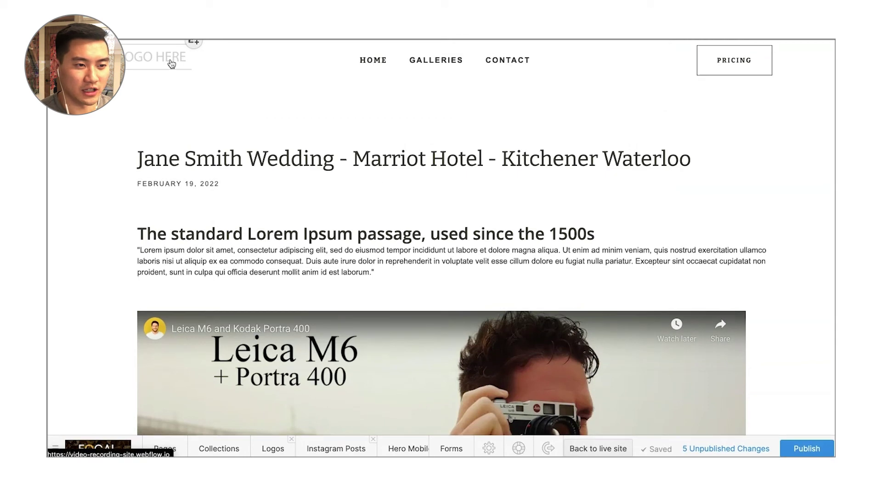
mouse_move(195, 49)
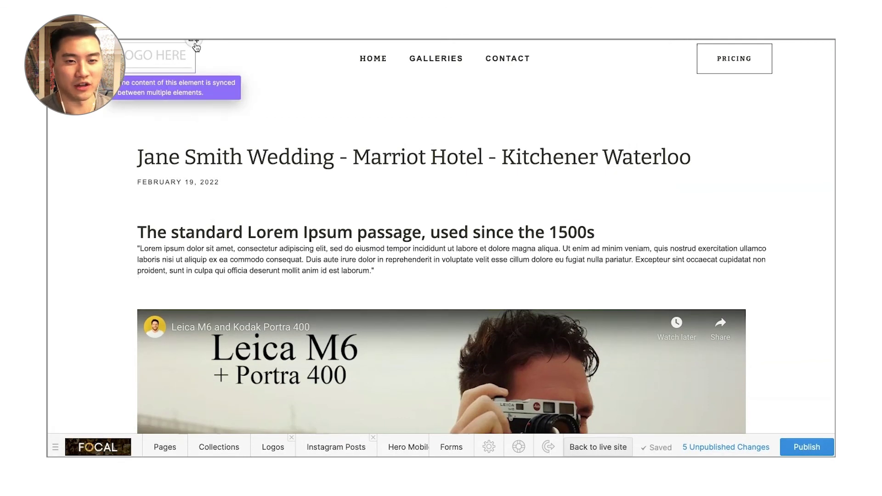
Scroll the wedding gallery page to its footer, leave the Pricing heading unchanged, then show the collections list.
scroll(427, 171, "down", 10)
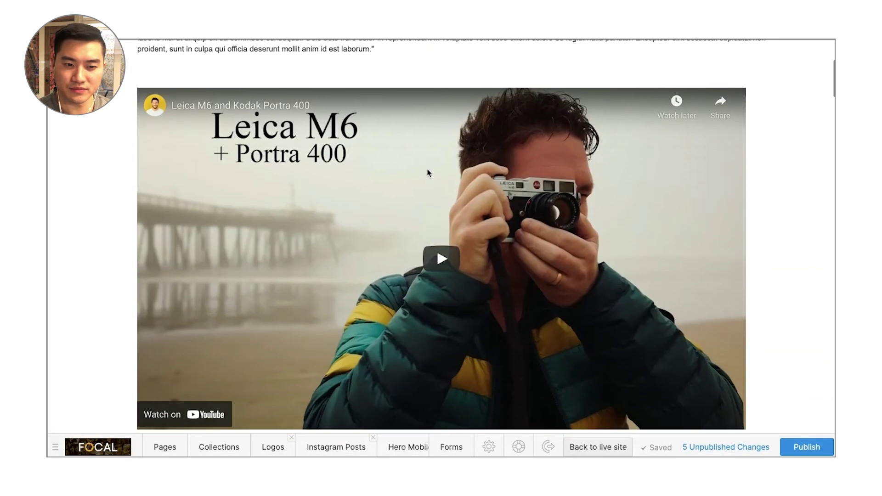
scroll(428, 173, "down", 20)
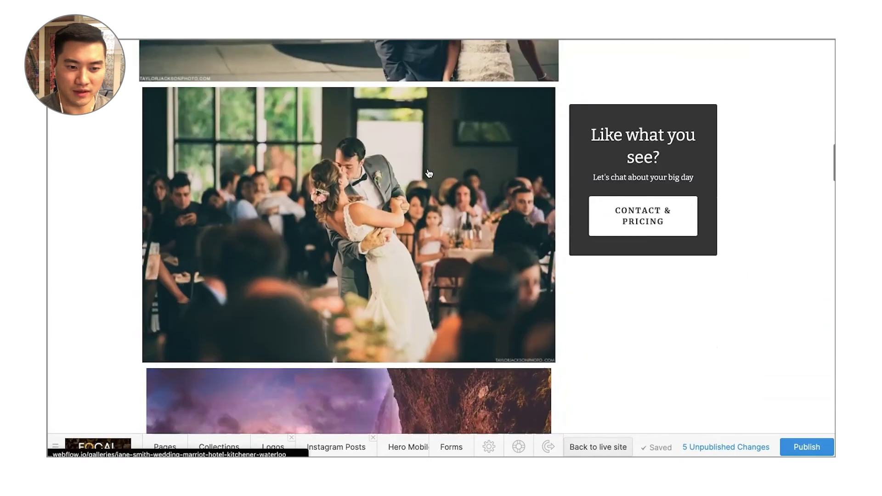
scroll(428, 173, "down", 8)
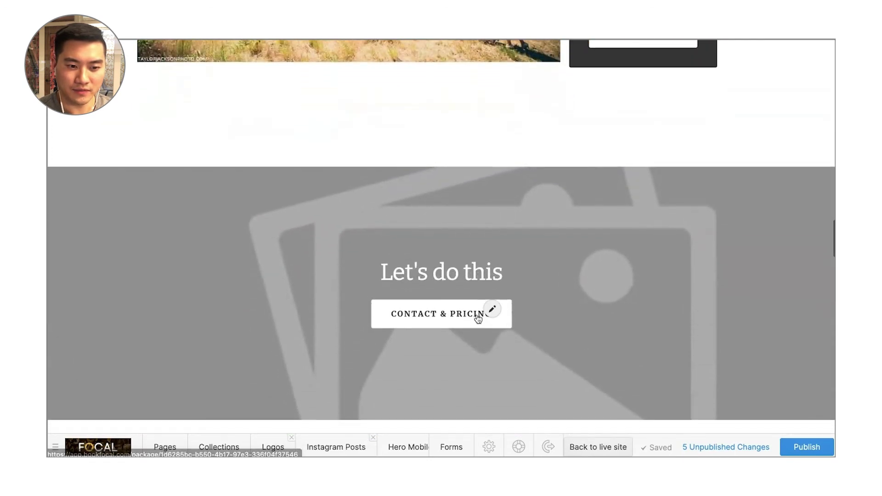
scroll(476, 318, "down", 10)
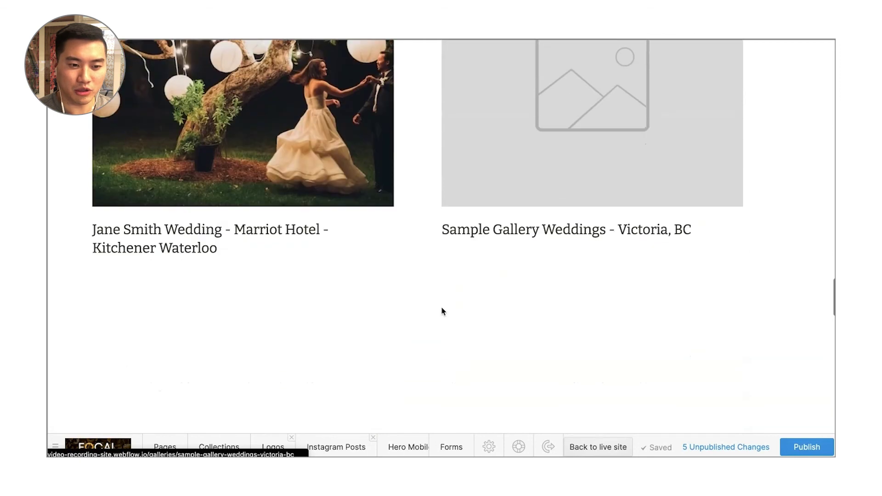
left_click(238, 279)
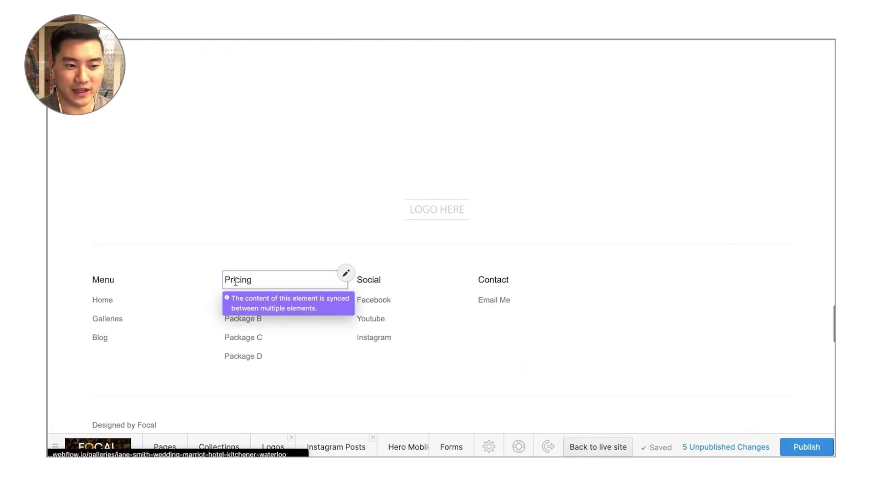
left_click(91, 308)
scroll(128, 296, "up", 1)
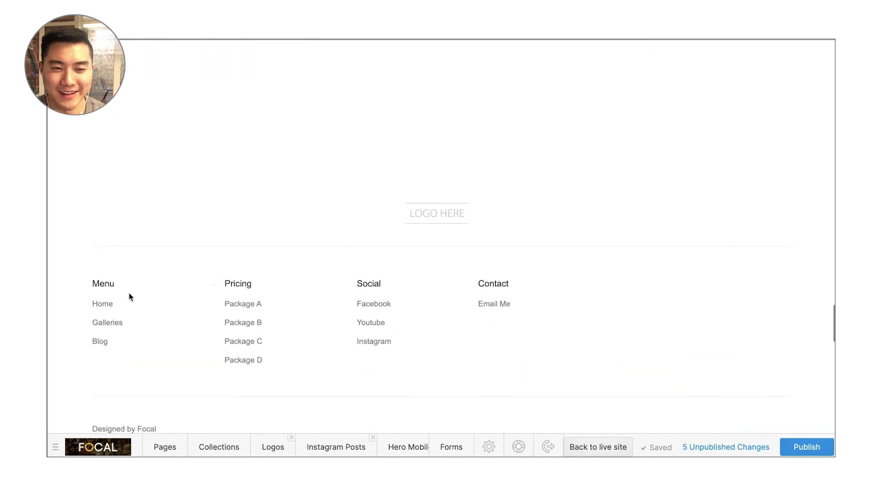
scroll(275, 305, "down", 3)
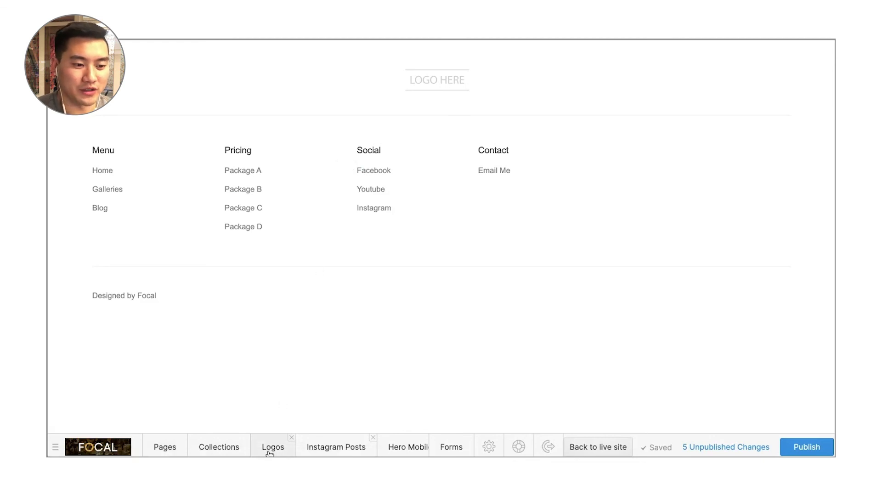
left_click(216, 444)
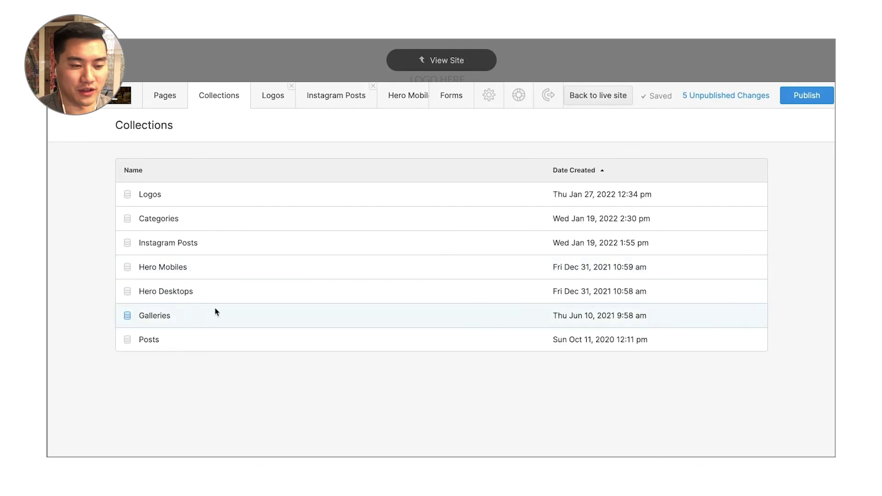
Return to the wedding gallery page and scroll up to the Lorem Ipsum description and Leica M6 video.
left_click(452, 62)
scroll(539, 292, "down", 5)
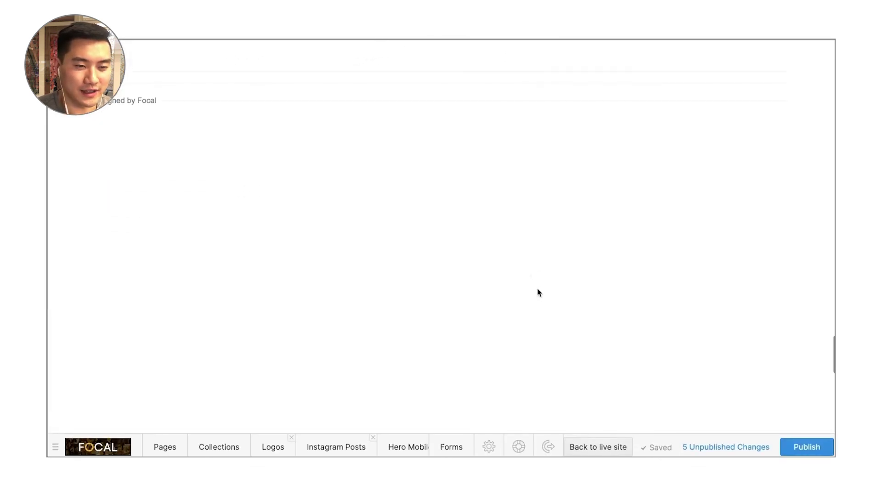
scroll(537, 292, "up", 5)
scroll(529, 303, "up", 4)
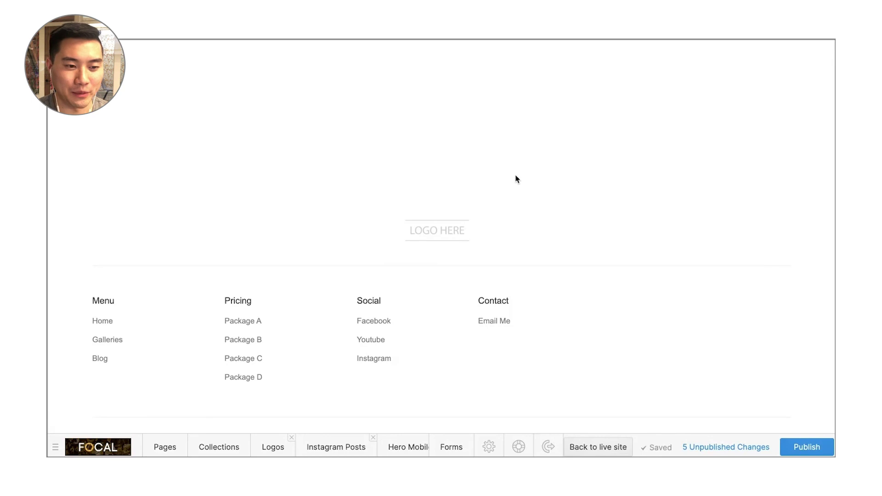
mouse_move(457, 227)
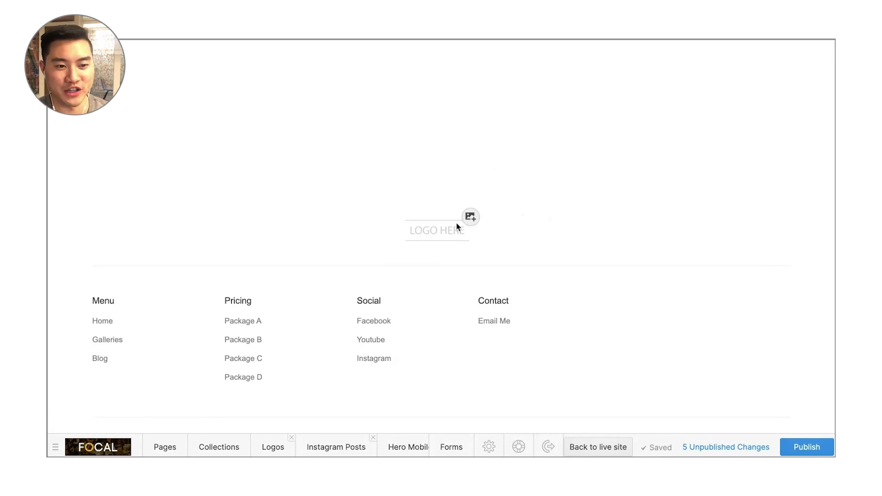
scroll(236, 230, "up", 10)
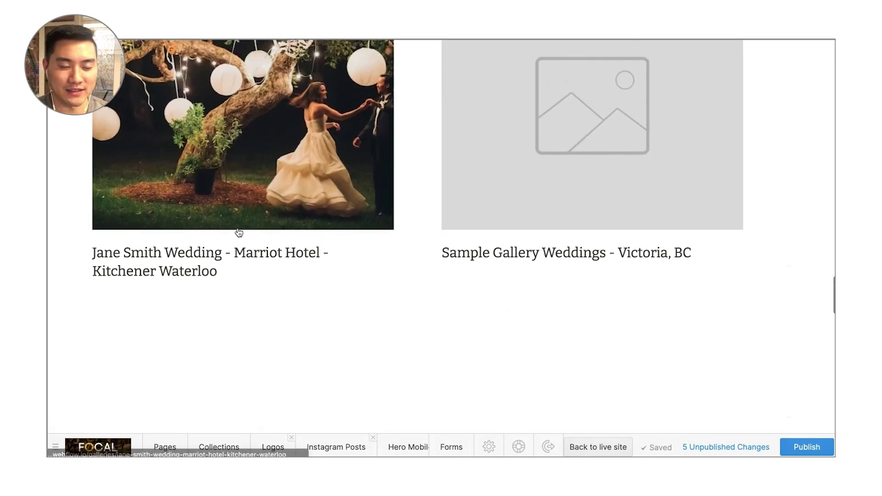
scroll(239, 232, "up", 15)
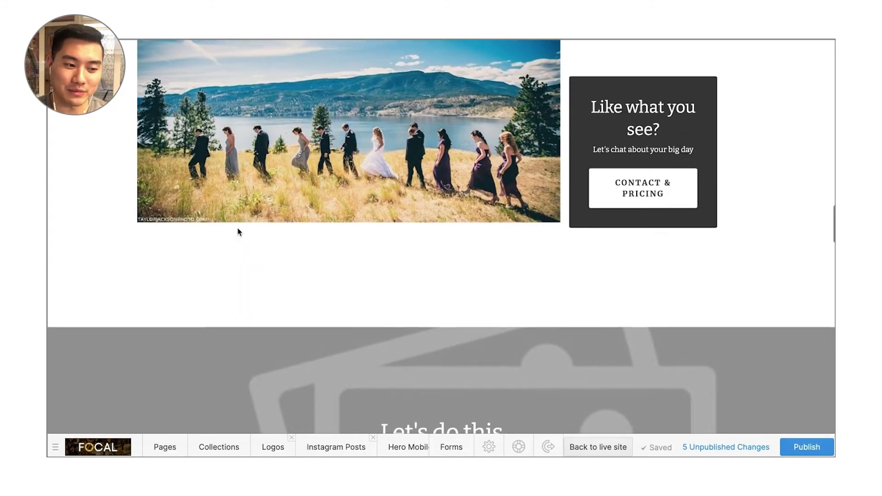
scroll(238, 232, "up", 15)
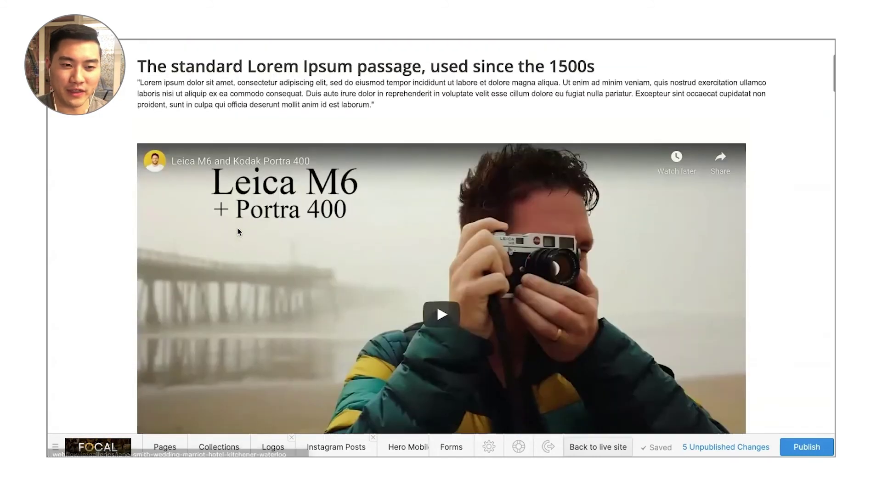